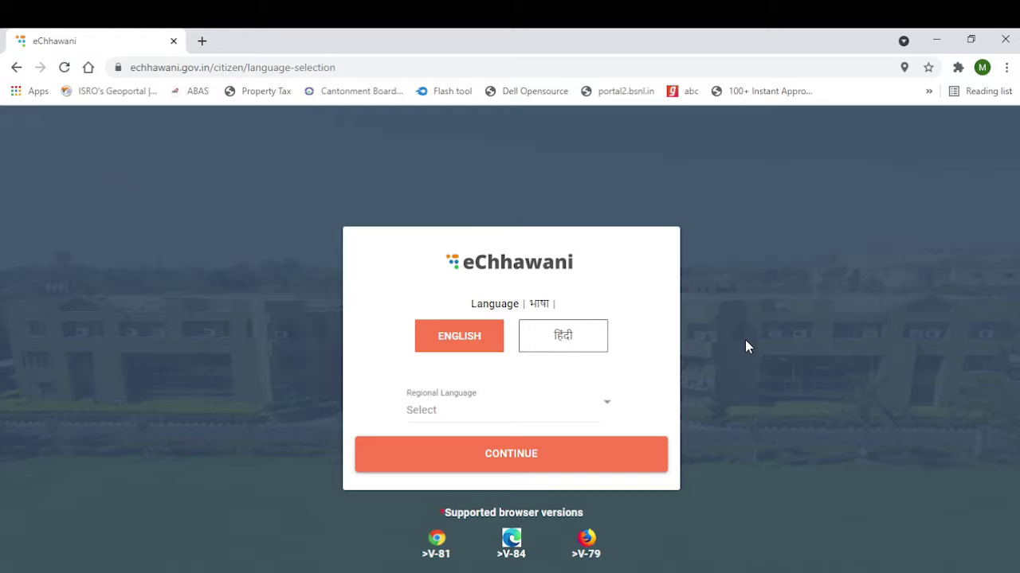
Load the eChhawani citizen login page at echhawani.gov.in/citizen/user/login
left_click(184, 68)
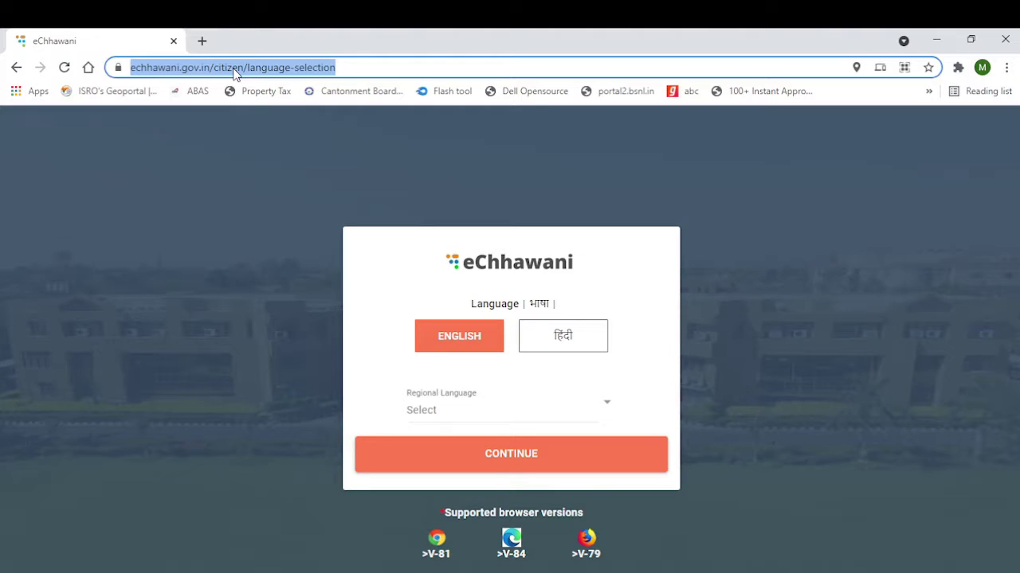
type("echhawani.gov.in/citizen/user/login")
key("Return")
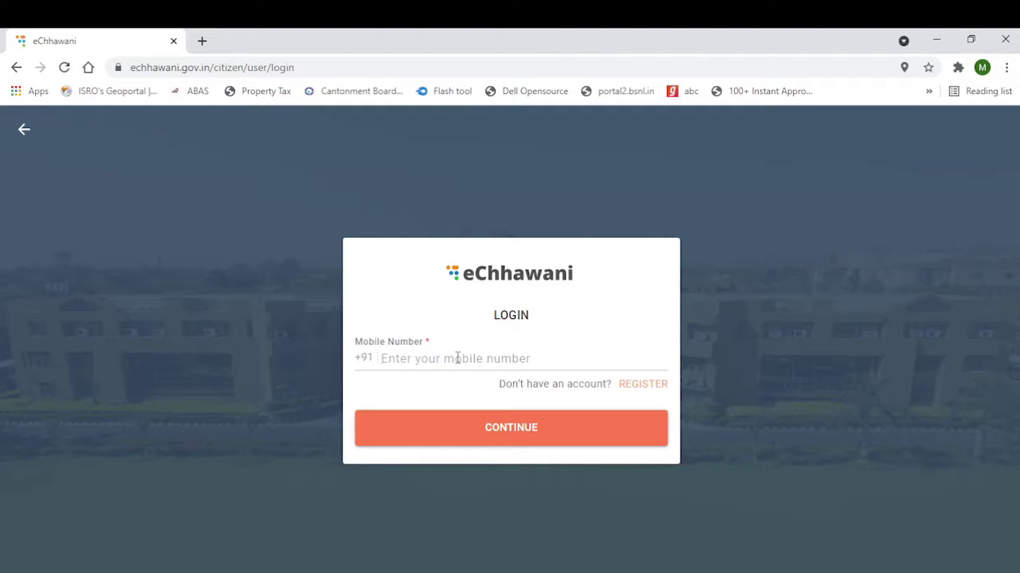
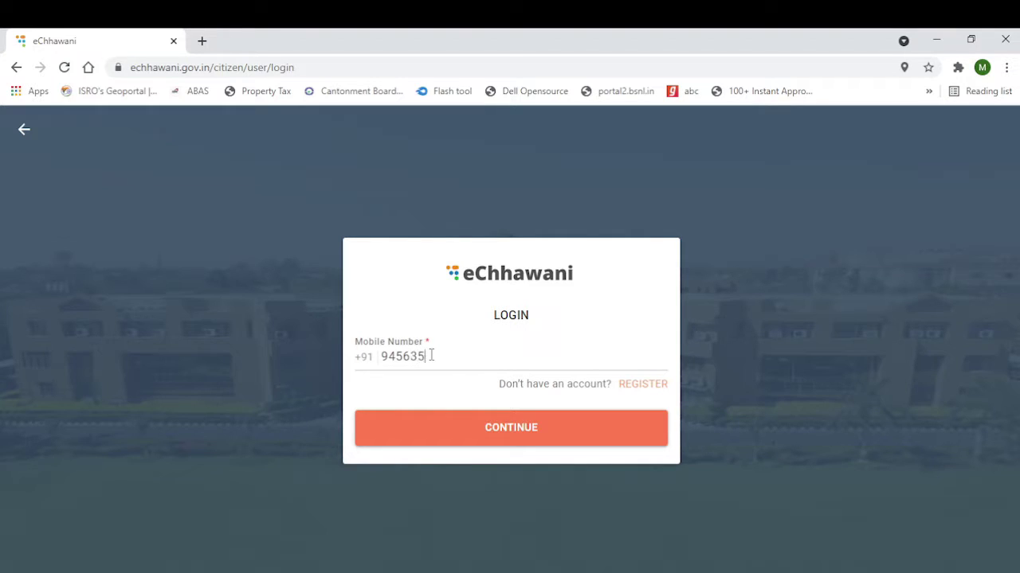
Sign in with the citizen's mobile number and the one-time password received
left_click(525, 428)
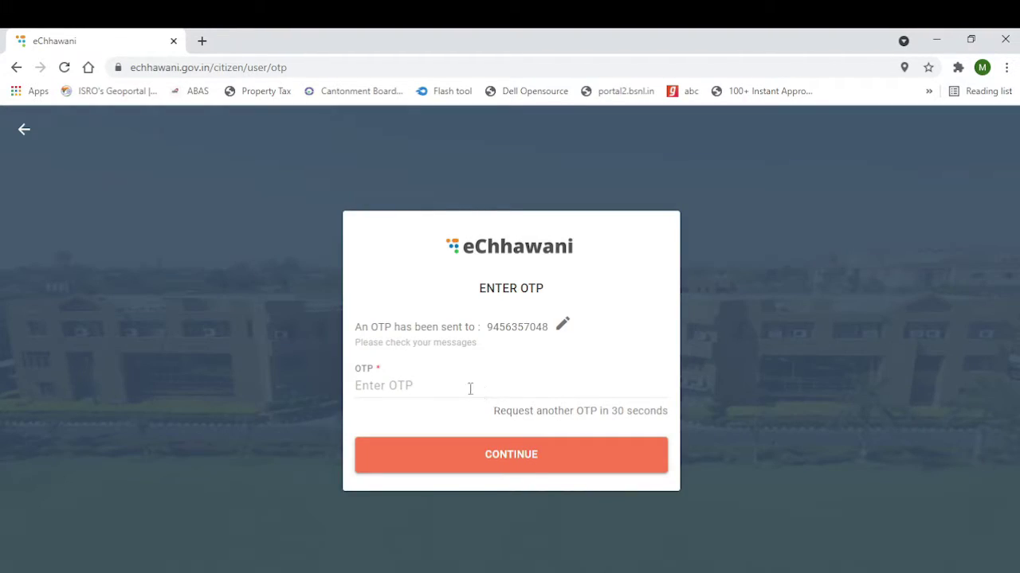
left_click(455, 388)
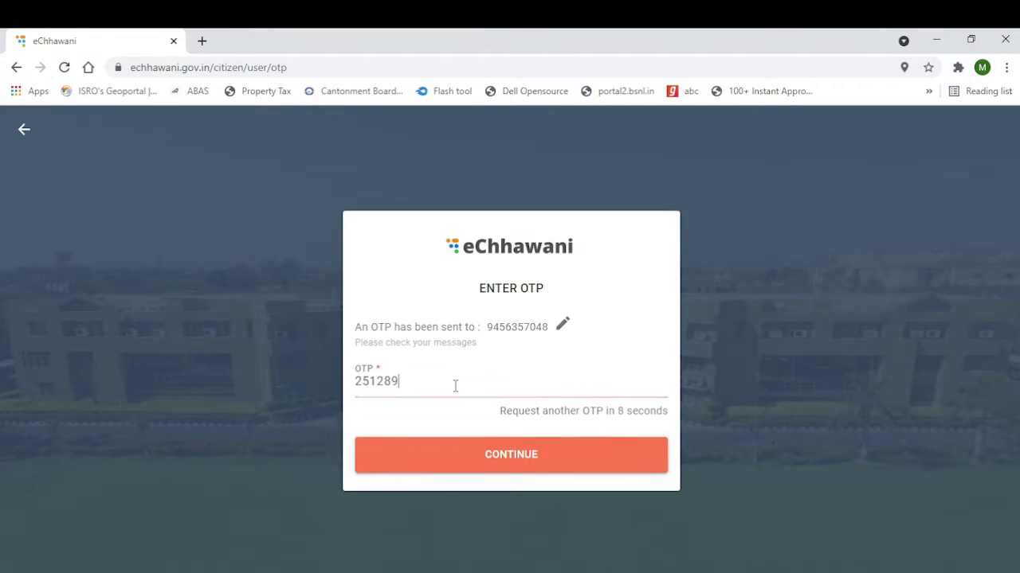
left_click(470, 455)
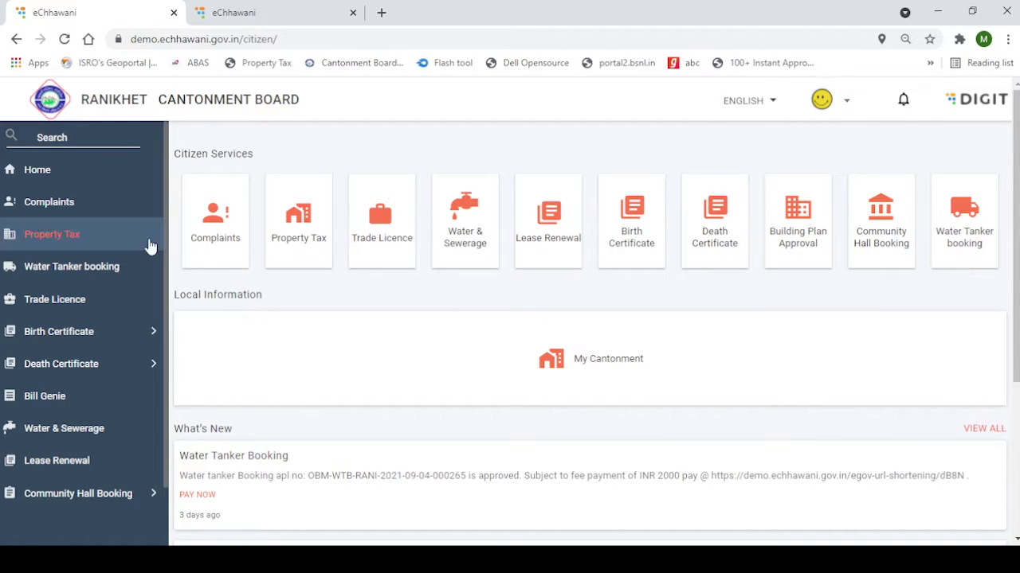
Browse the What's New notices, then open the Community Hall Booking service
scroll(98, 422, "down", 1)
scroll(34, 514, "down", 3)
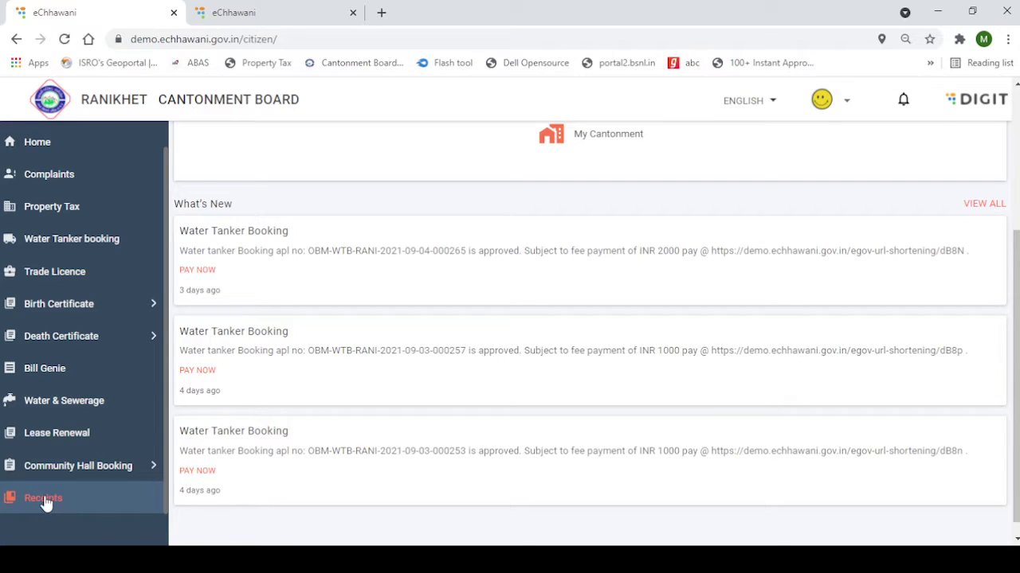
scroll(291, 394, "up", 1)
scroll(302, 387, "down", 2)
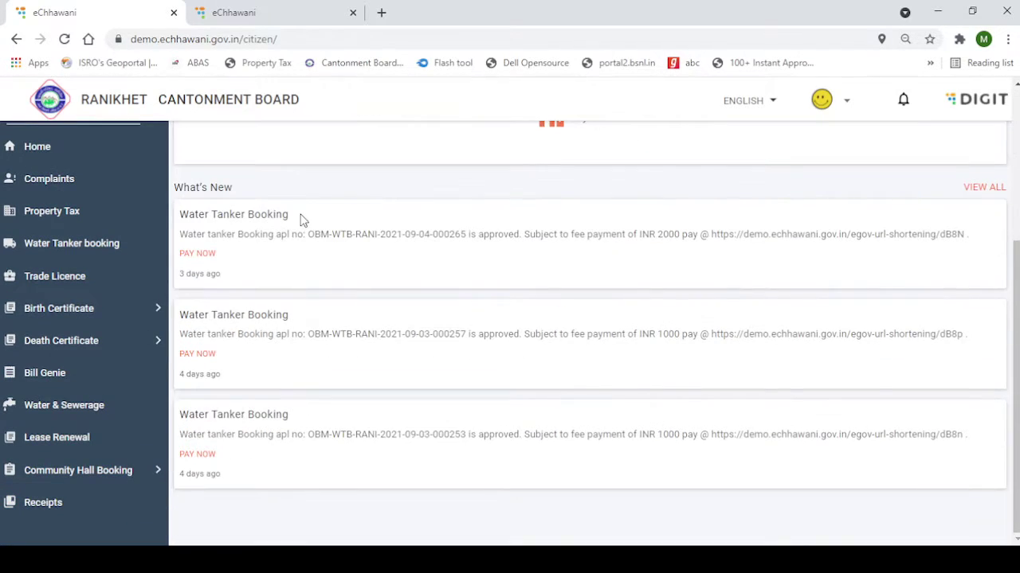
scroll(968, 474, "up", 3)
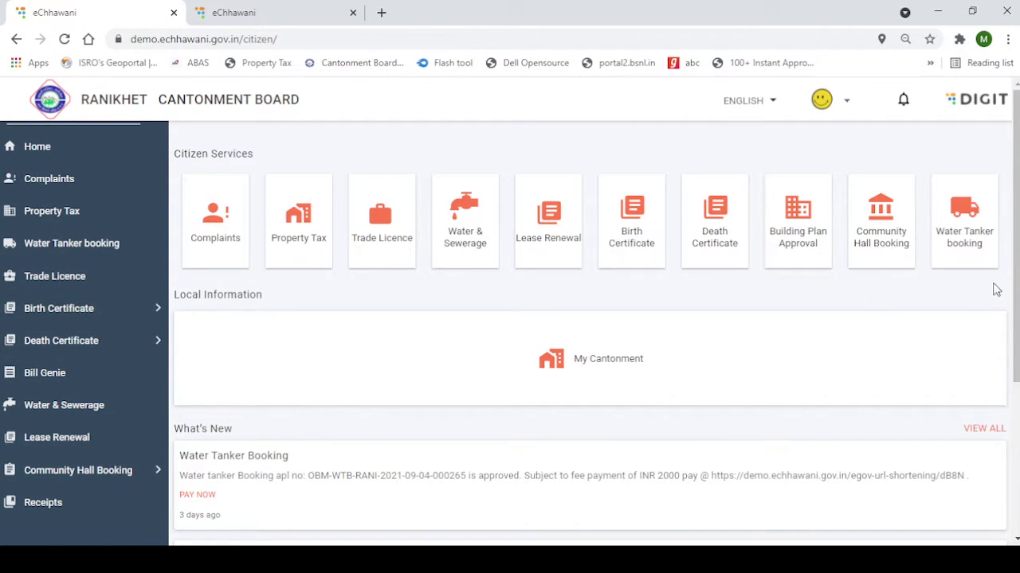
left_click(901, 257)
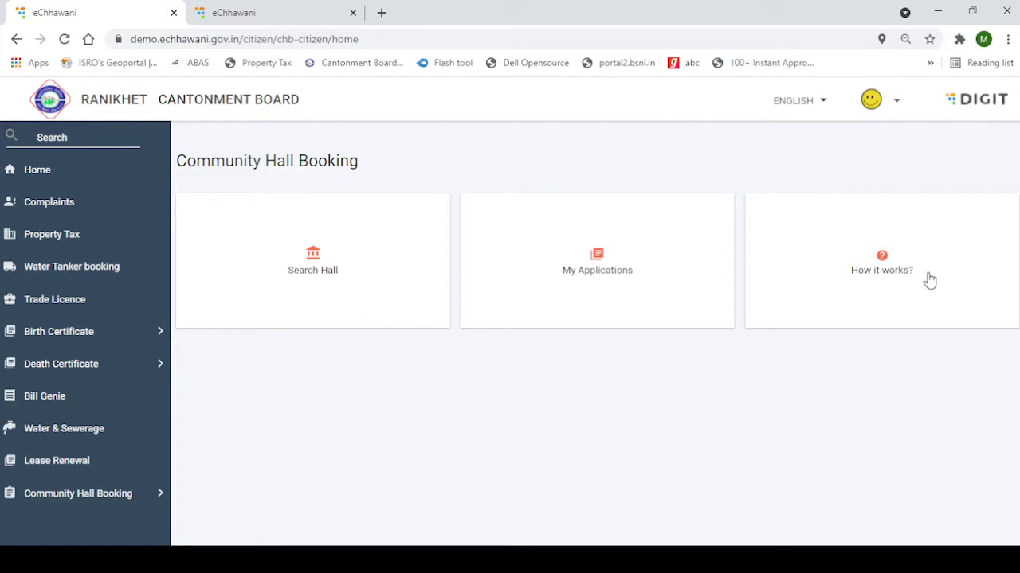
left_click(925, 306)
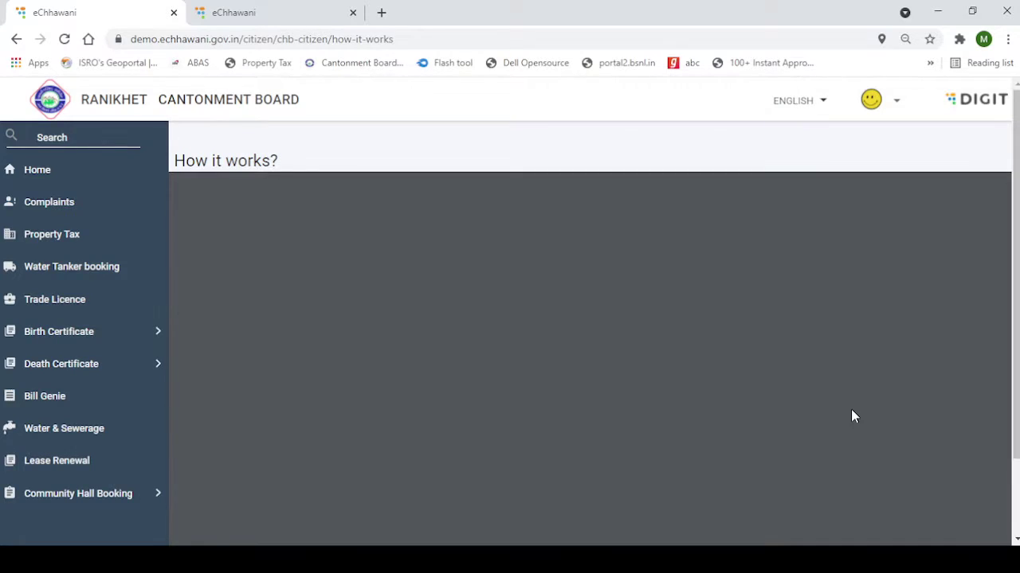
scroll(709, 346, "down", 15)
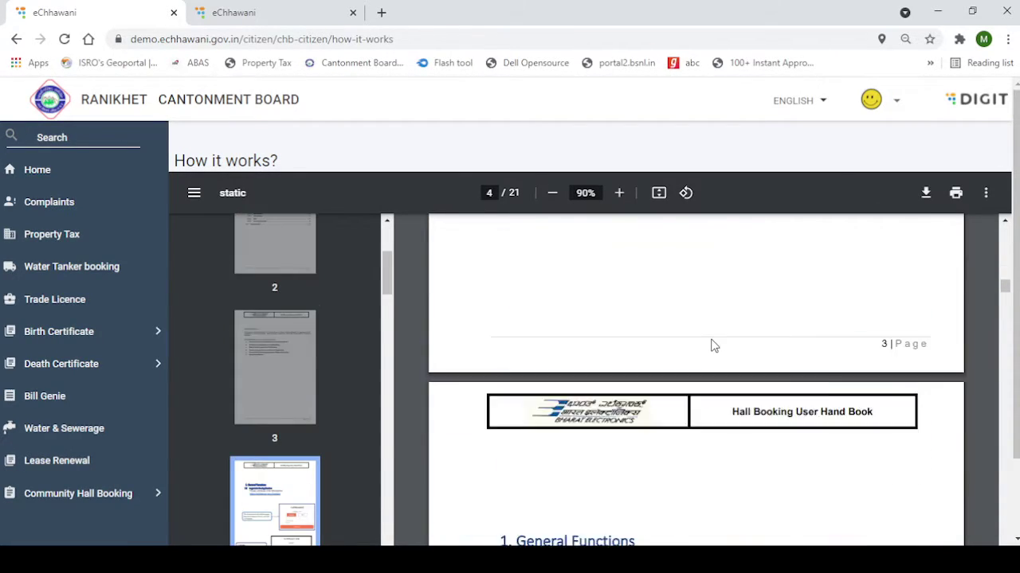
scroll(713, 342, "down", 15)
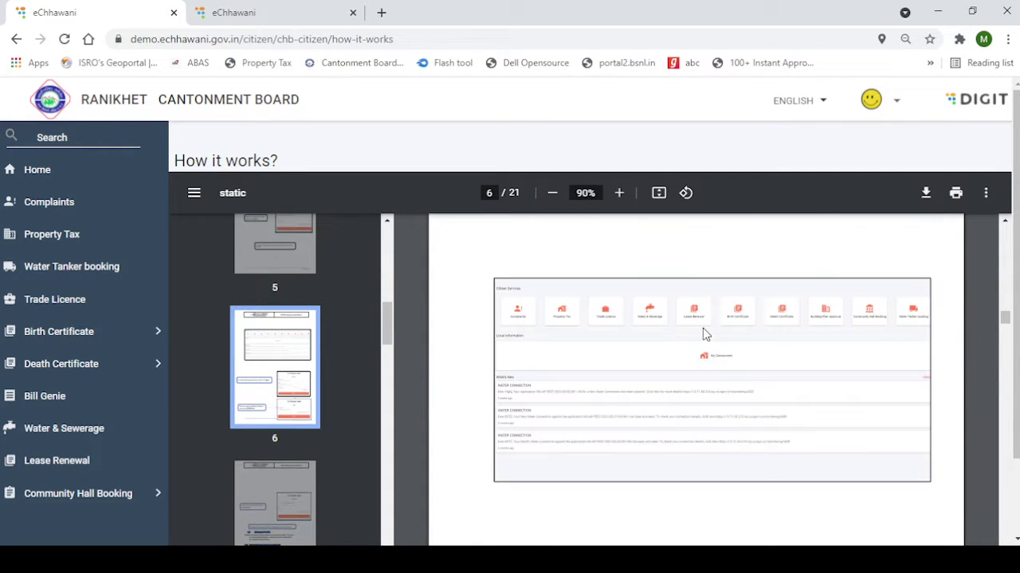
scroll(705, 334, "up", 8)
scroll(707, 333, "down", 7)
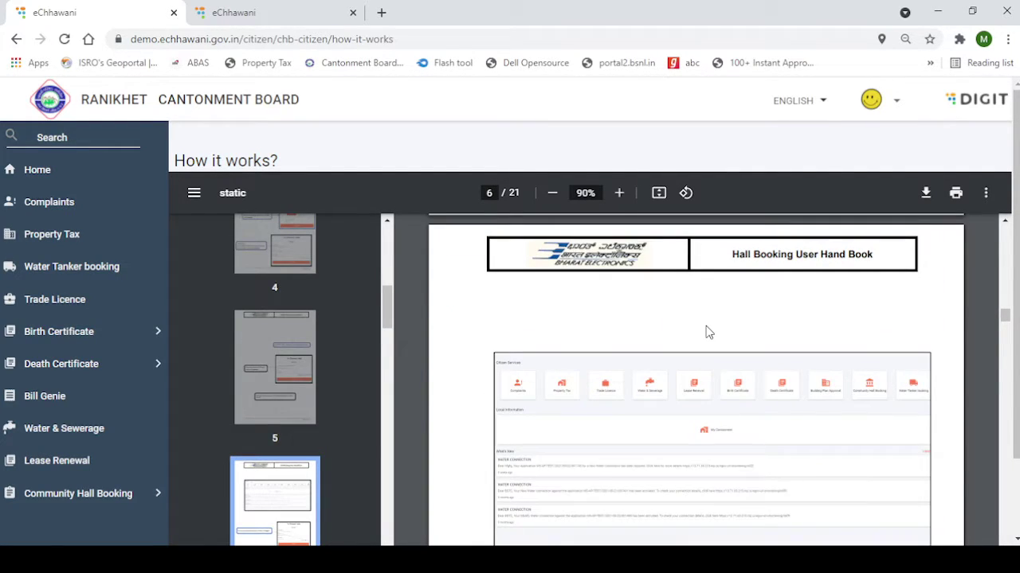
scroll(708, 335, "down", 20)
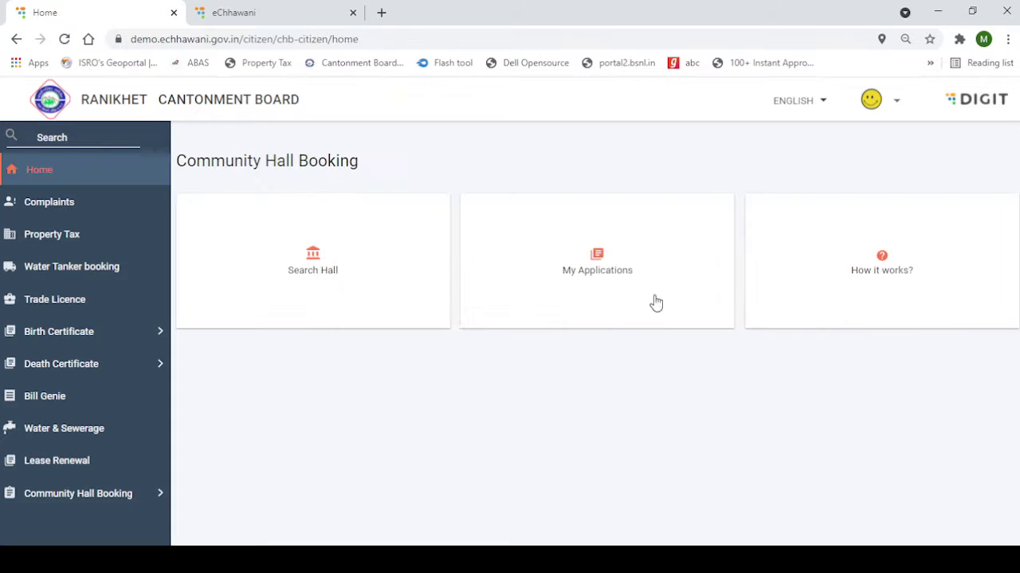
left_click(656, 296)
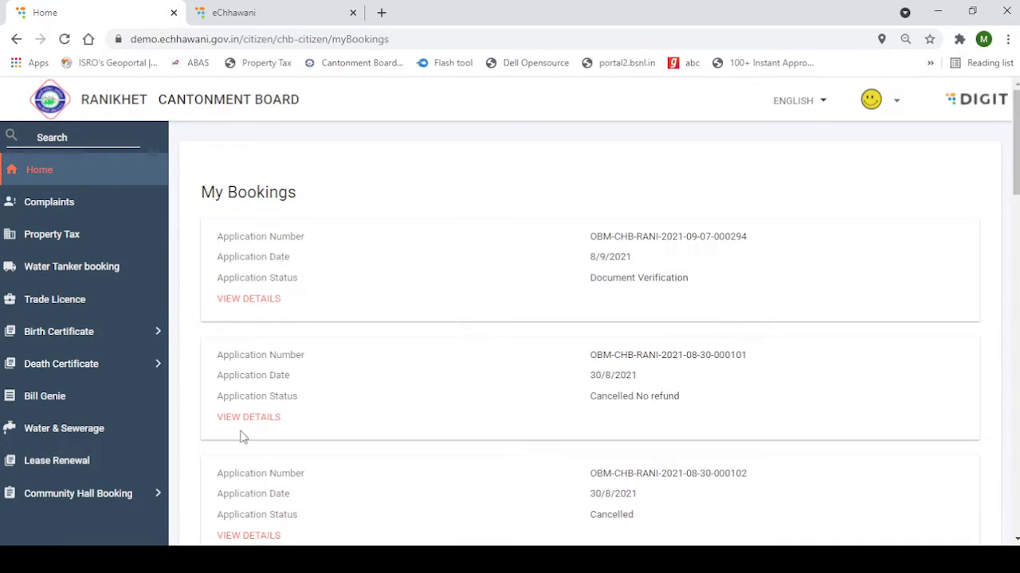
scroll(528, 359, "down", 10)
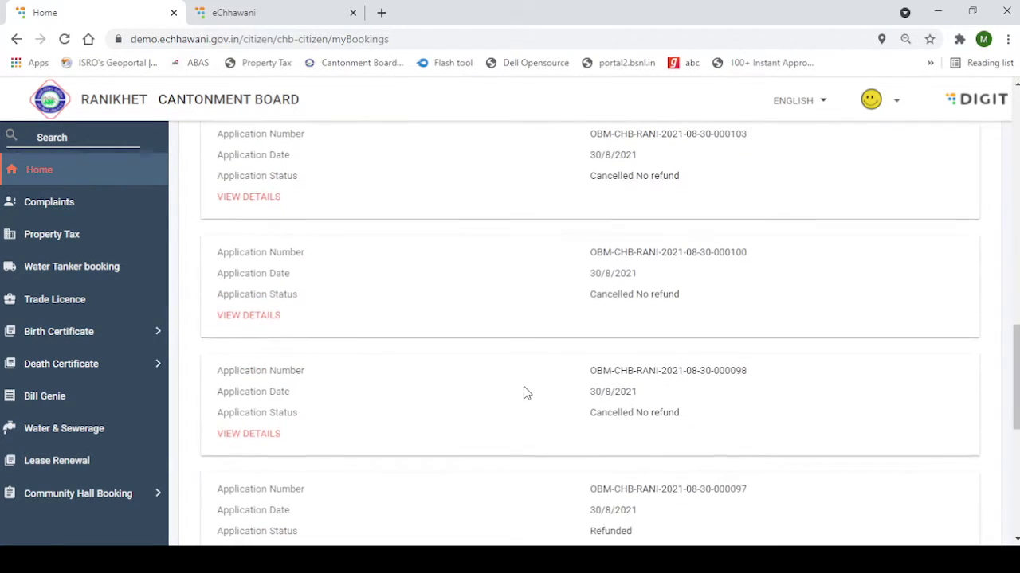
scroll(530, 387, "up", 10)
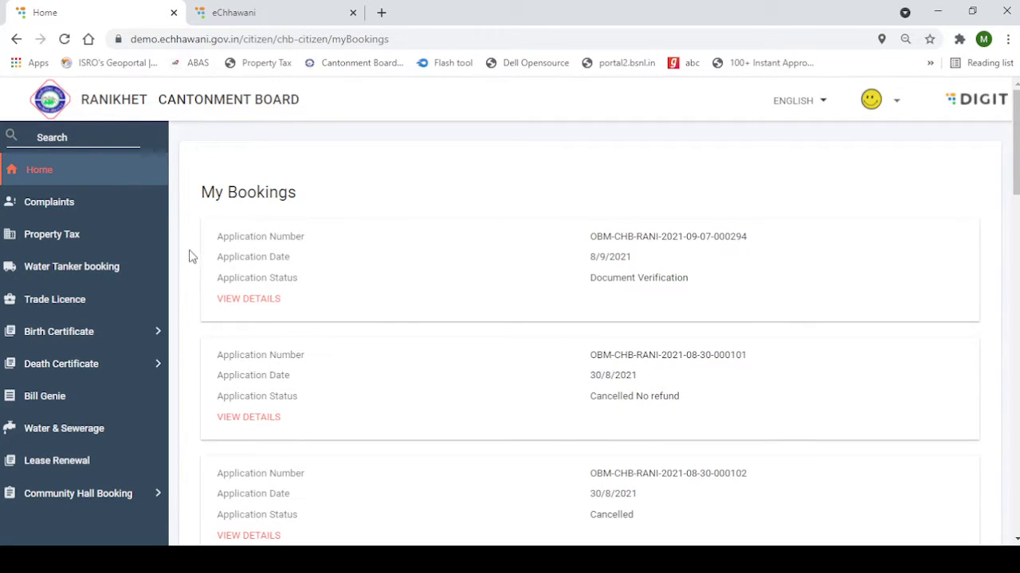
left_click(69, 164)
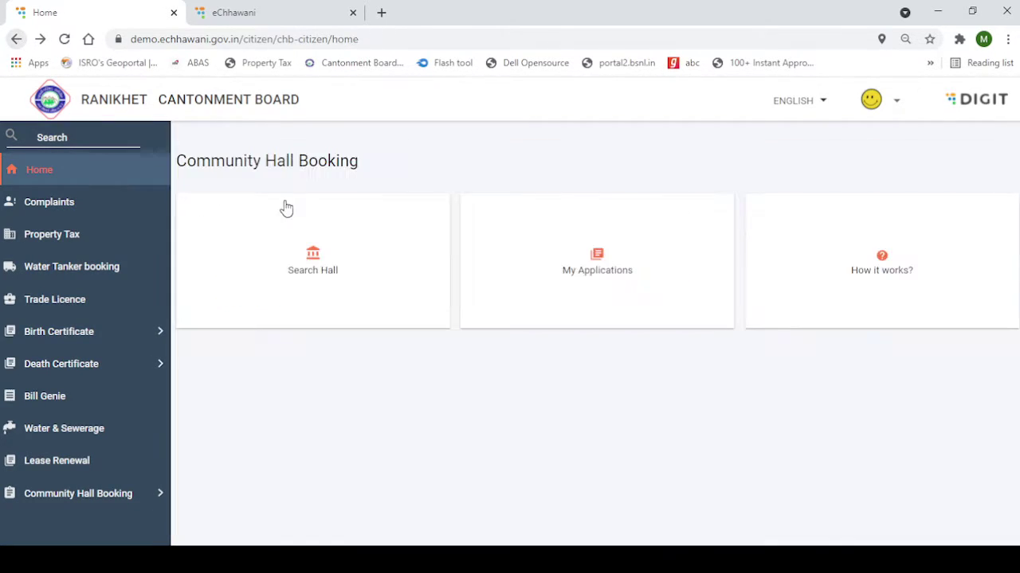
Search halls in the Ranikhet cantonment and start booking Rangoli Sammelan Sthal
left_click(299, 295)
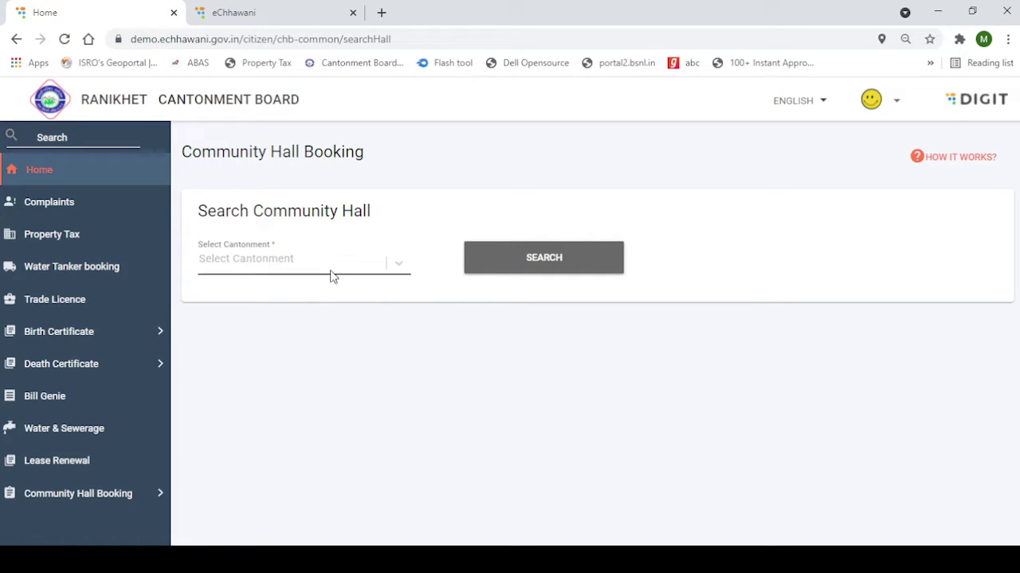
left_click(330, 269)
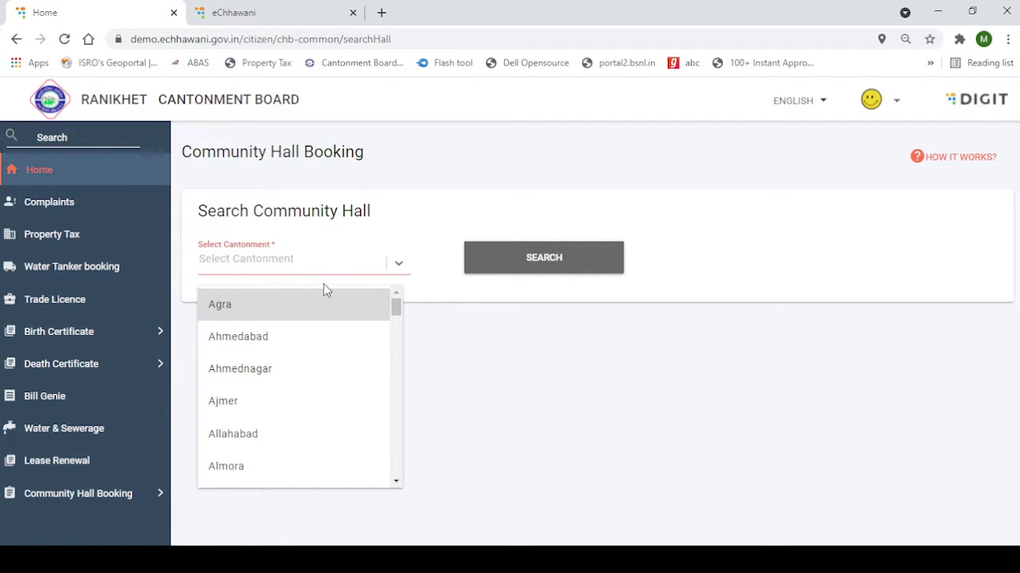
type("rani")
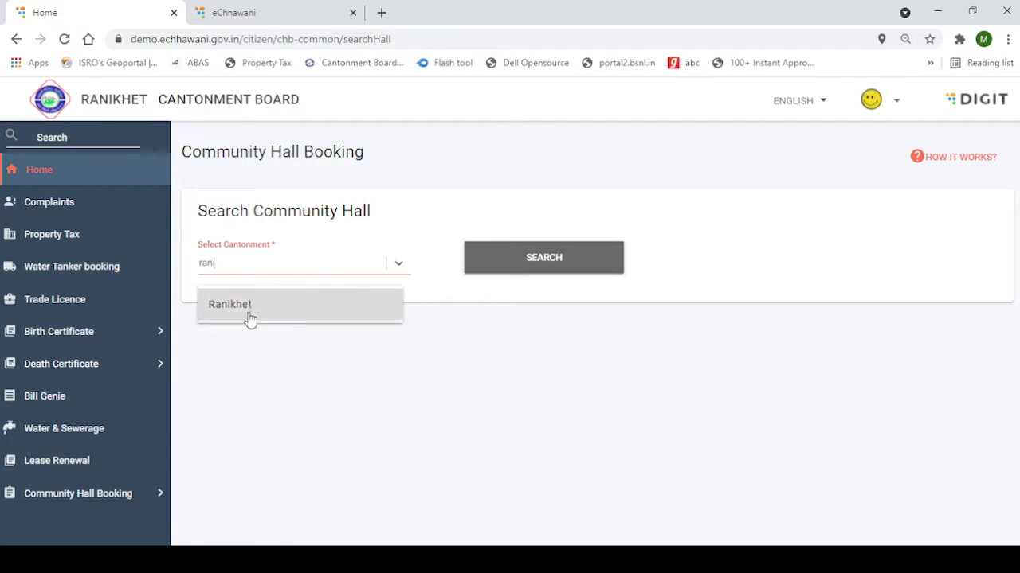
left_click(244, 309)
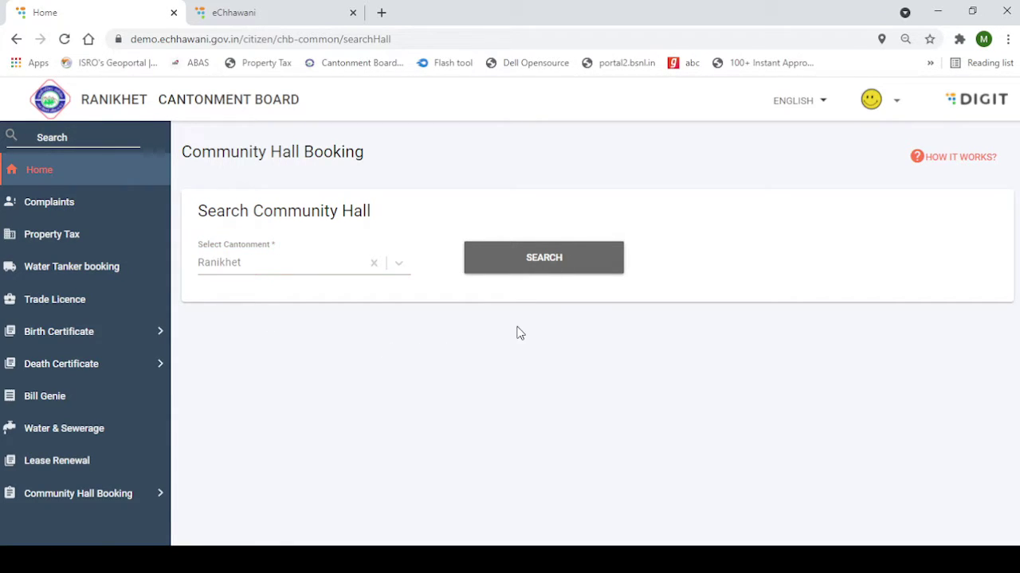
left_click(537, 267)
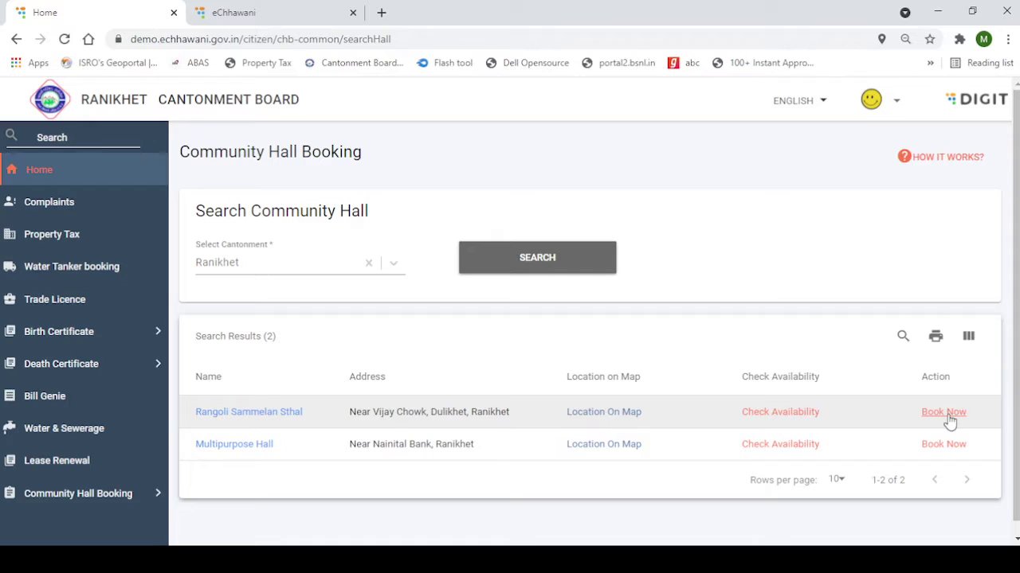
left_click(947, 419)
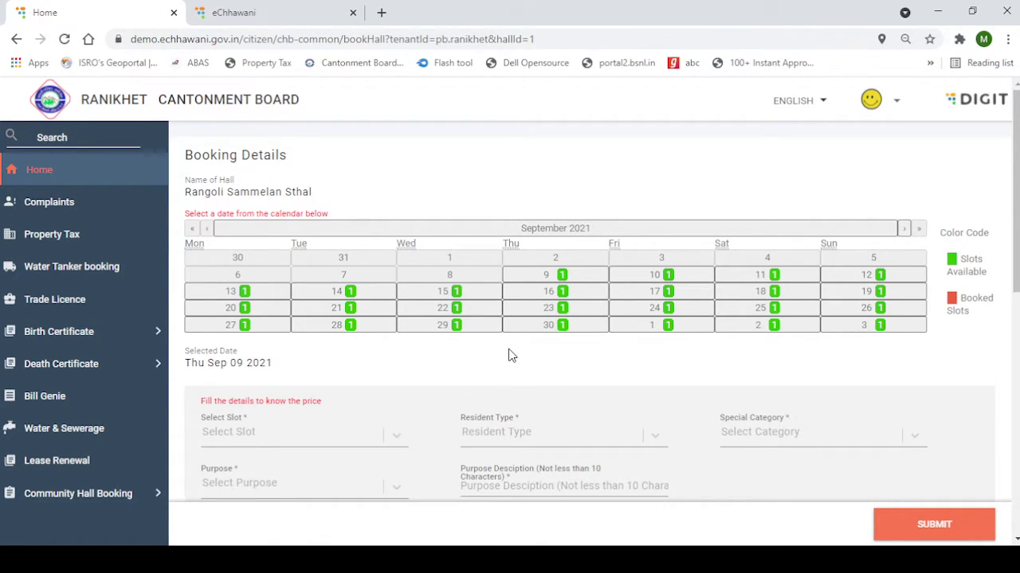
Pick the 23-Sep-2021 booking slot and set the resident type to Cant Resident
left_click(549, 309)
scroll(444, 393, "down", 2)
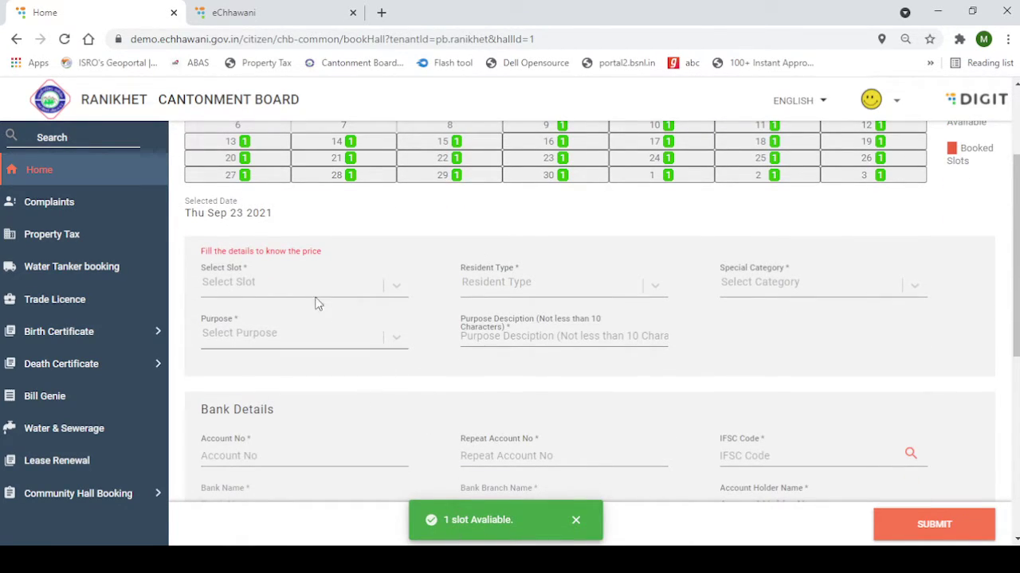
left_click(294, 285)
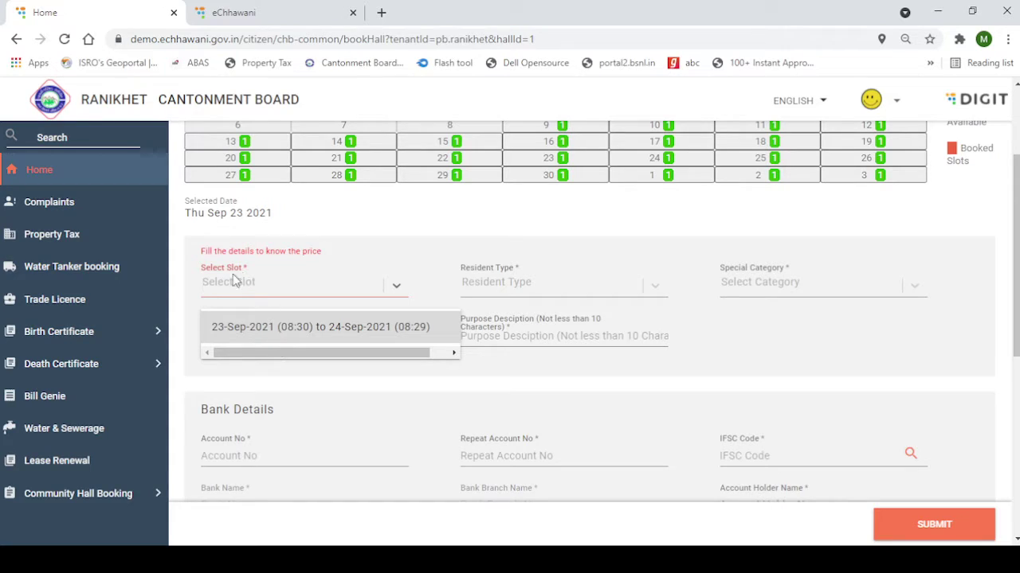
left_click(241, 335)
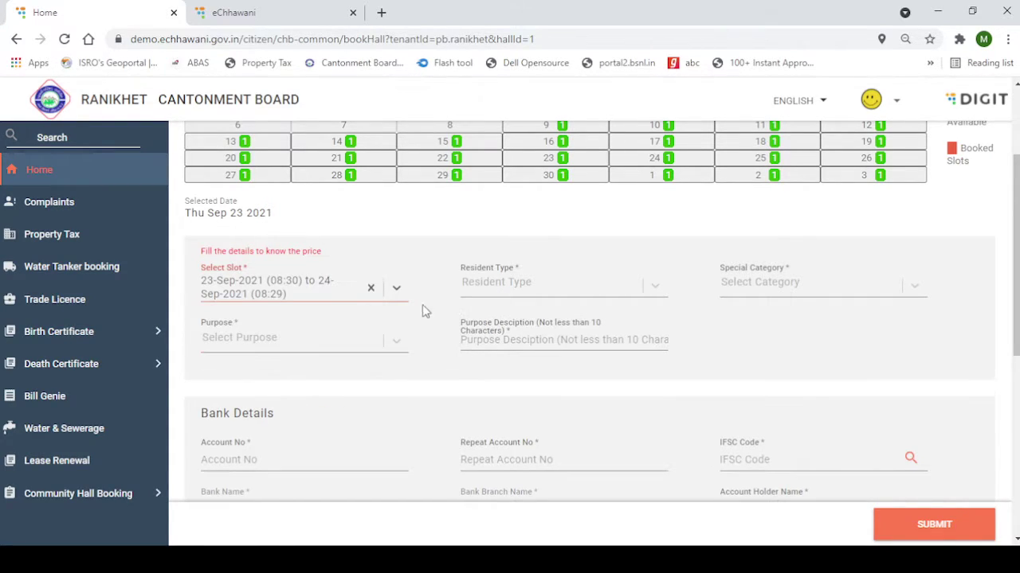
left_click(558, 290)
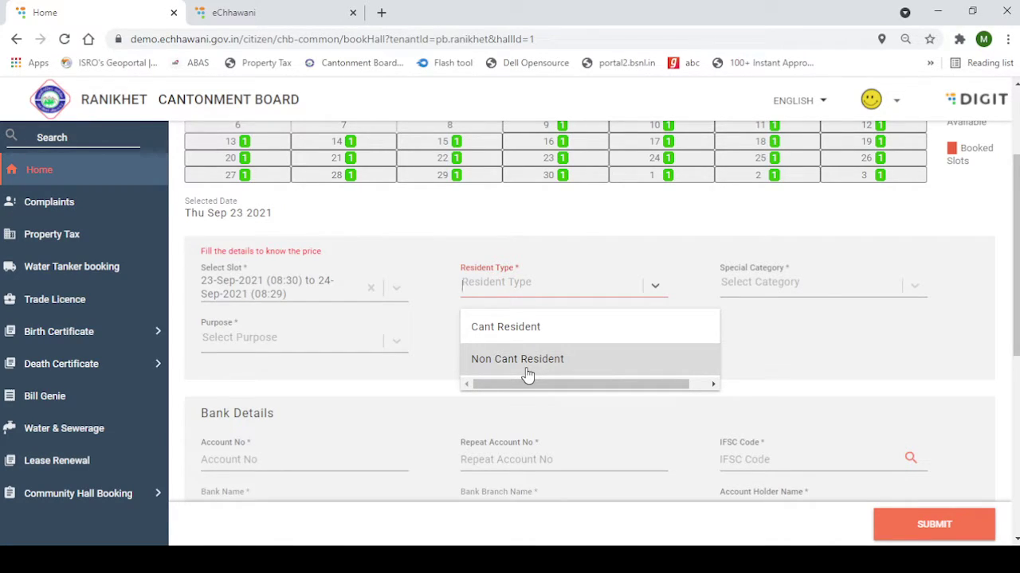
left_click(552, 328)
Set special category None and purpose Marriage, then view the Rs 3478 price breakup
left_click(828, 292)
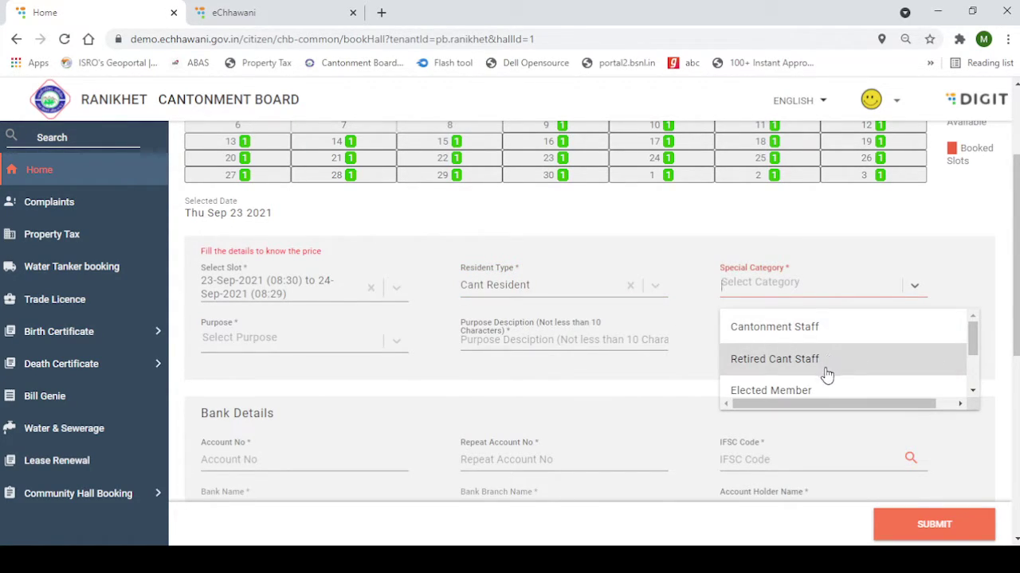
scroll(819, 389, "down", 2)
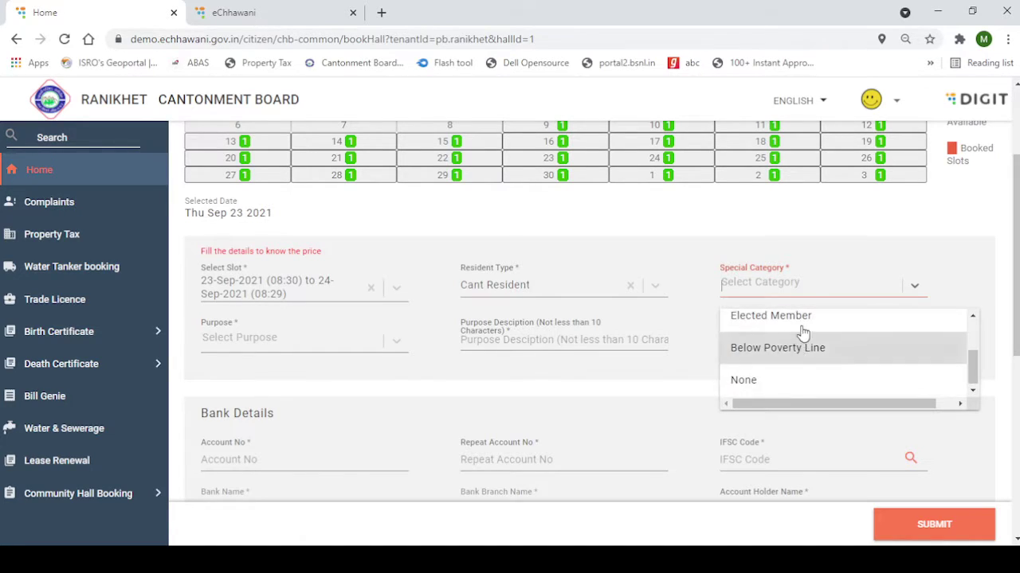
left_click(771, 384)
left_click(333, 347)
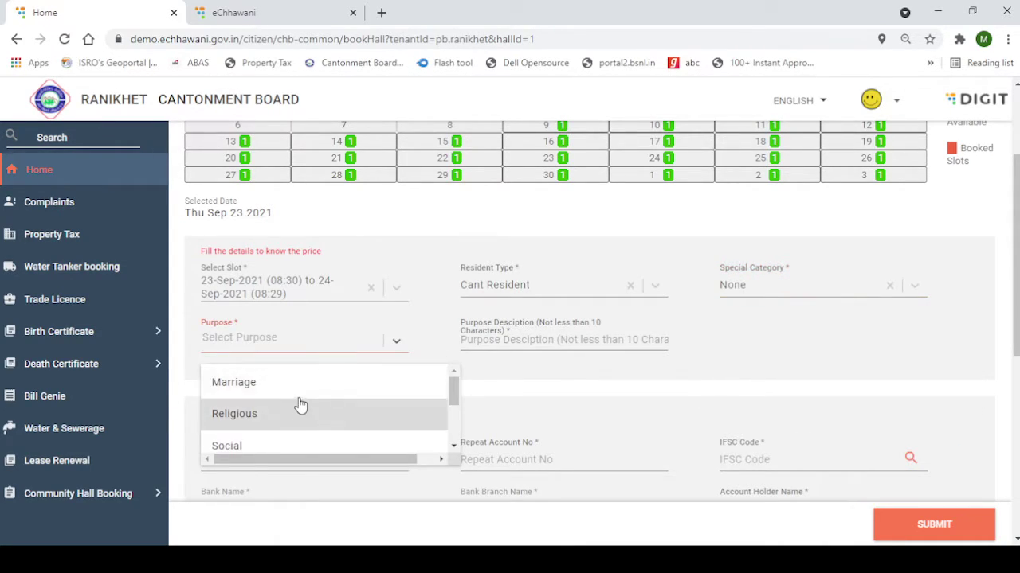
left_click(323, 384)
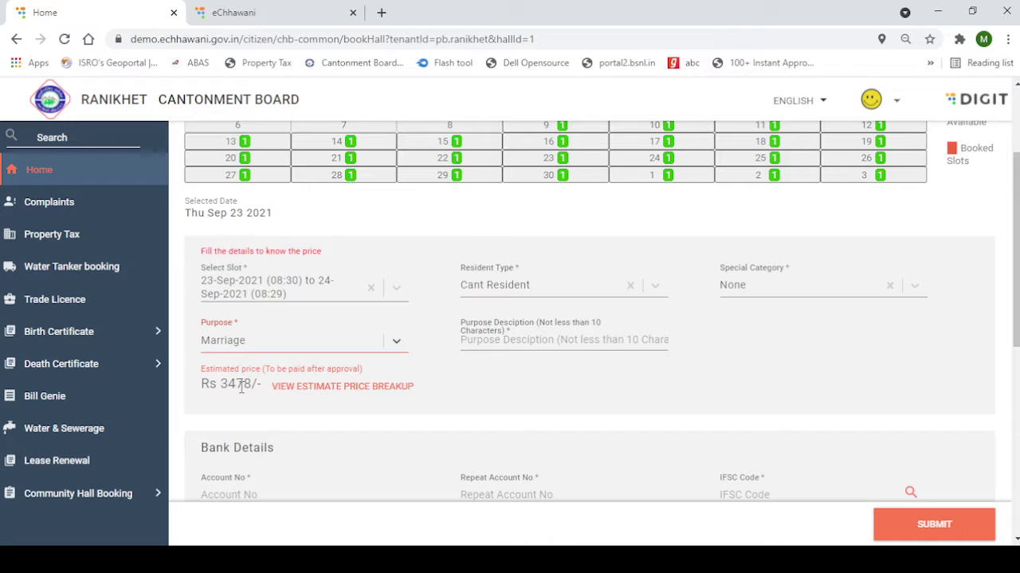
left_click_drag(199, 383, 262, 389)
left_click(320, 400)
left_click(326, 392)
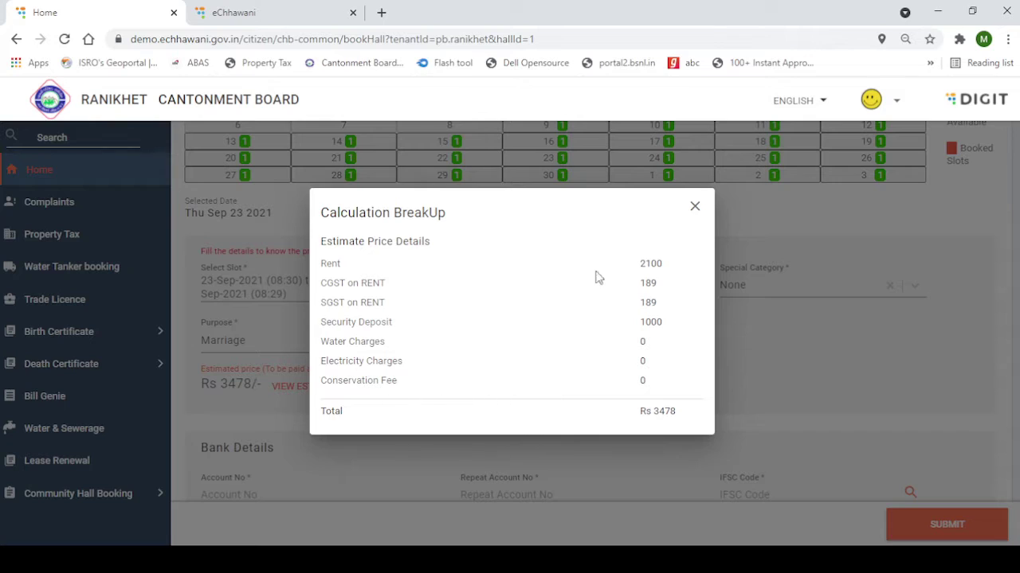
Close the price breakup and enter the purpose description 'For Daughter Marriage'
left_click(700, 207)
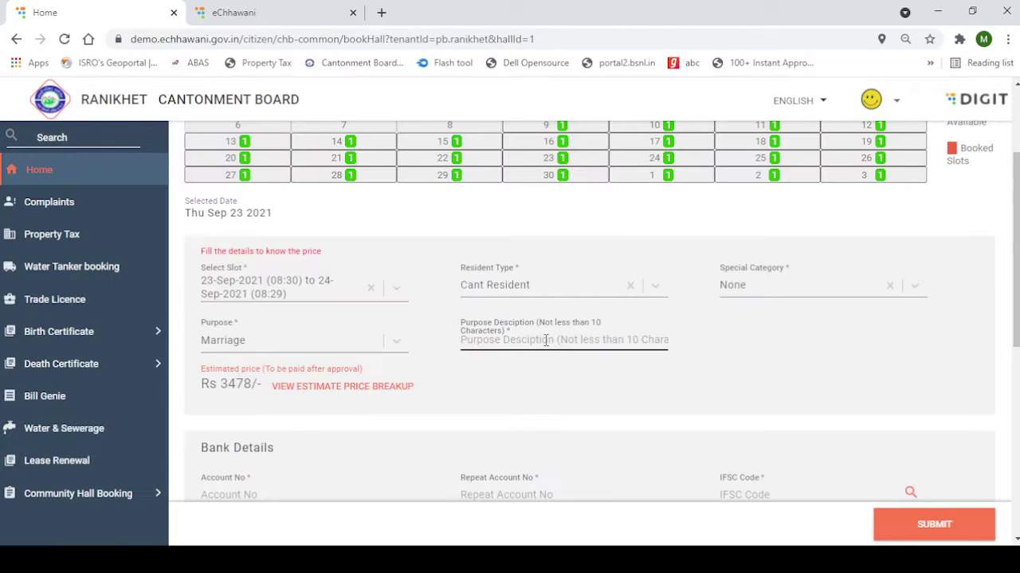
left_click(545, 340)
type("For Daughter Marriage")
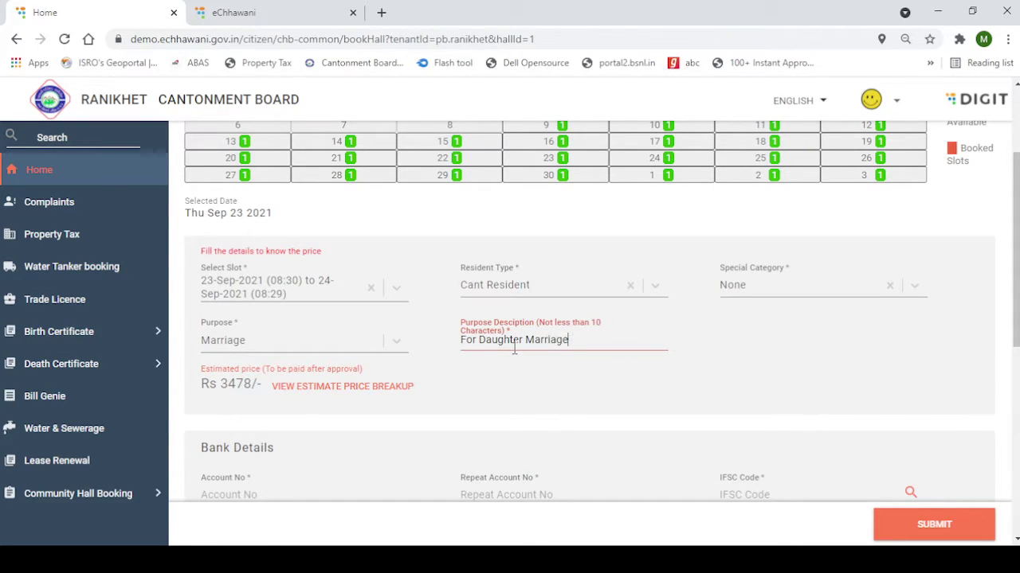
Enter the bank account number twice and IFSC sbin0000704 to fetch State Bank of India, RANIKHET
scroll(514, 348, "down", 2)
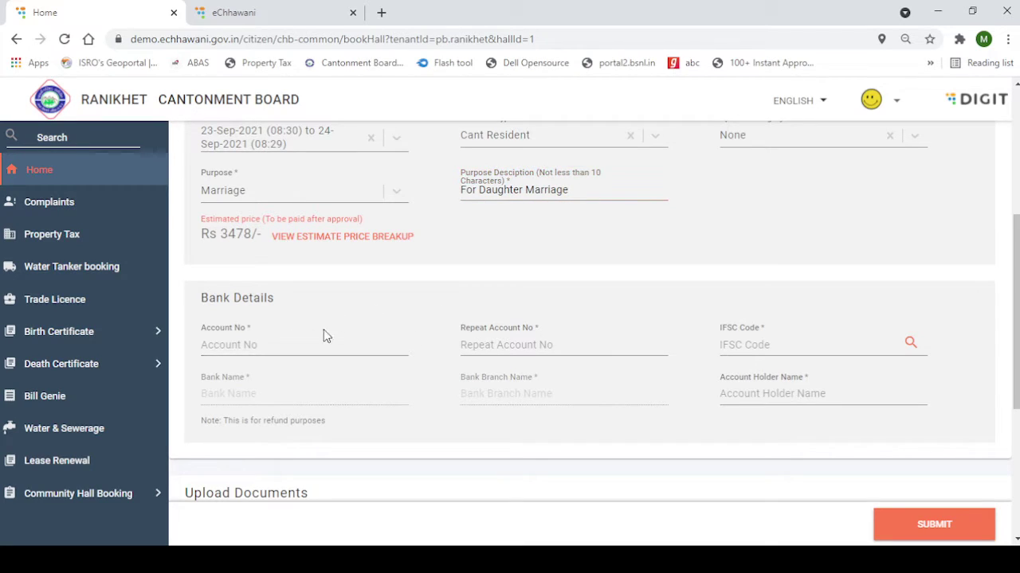
left_click(232, 336)
left_click(539, 348)
type("1001000100")
left_click(806, 351)
type("sbin0000704")
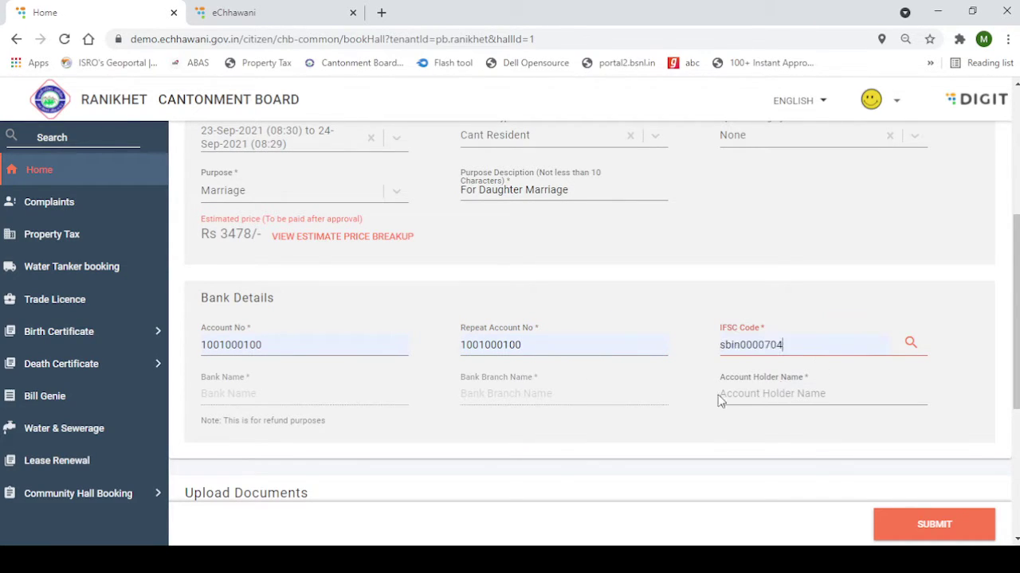
left_click(910, 342)
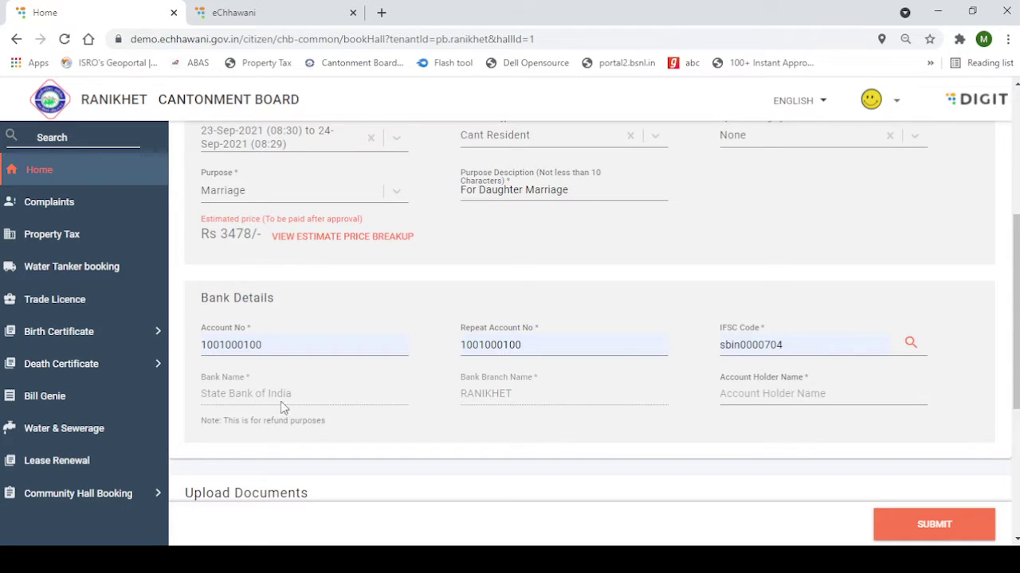
Set the identity proof to PAN Card and attach TESTING.PNG
scroll(825, 414, "down", 2)
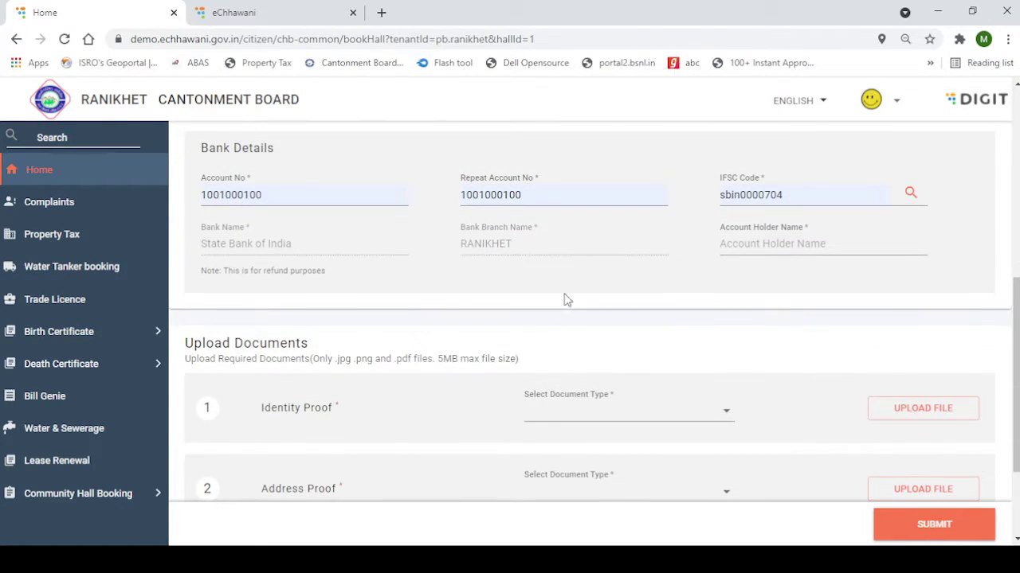
scroll(627, 333, "down", 2)
scroll(423, 303, "up", 3)
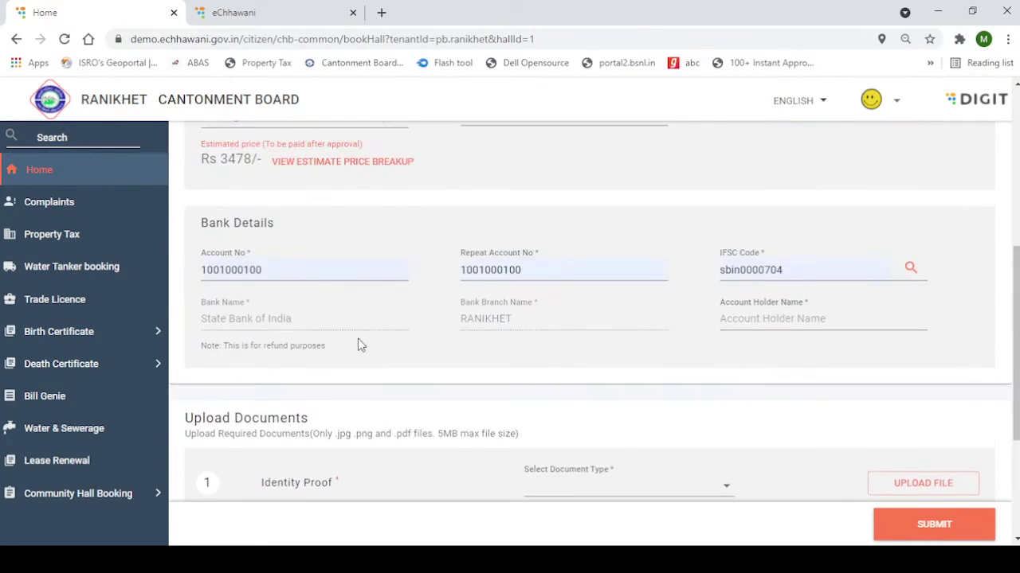
scroll(564, 359, "down", 2)
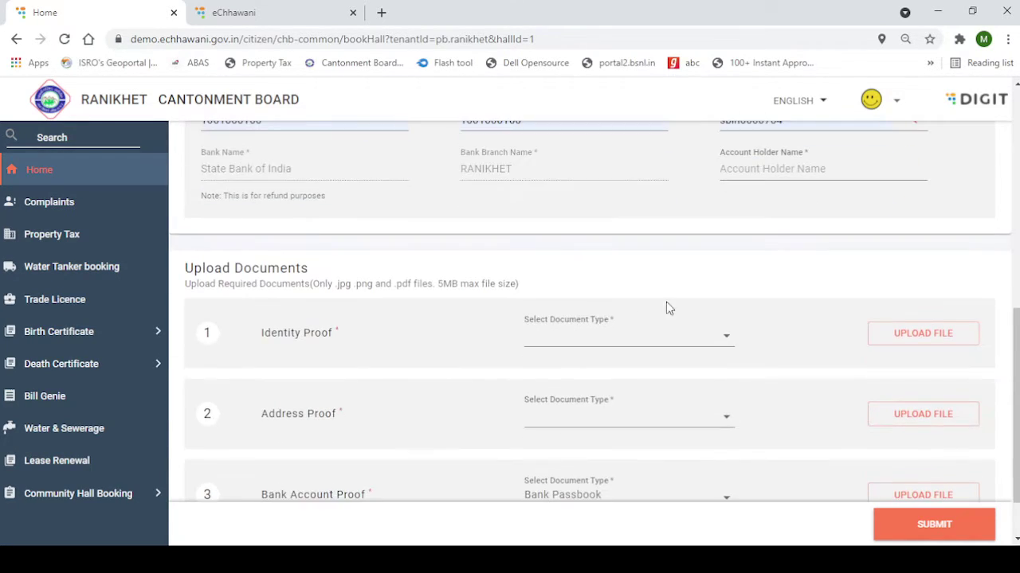
scroll(550, 335, "down", 1)
left_click(661, 285)
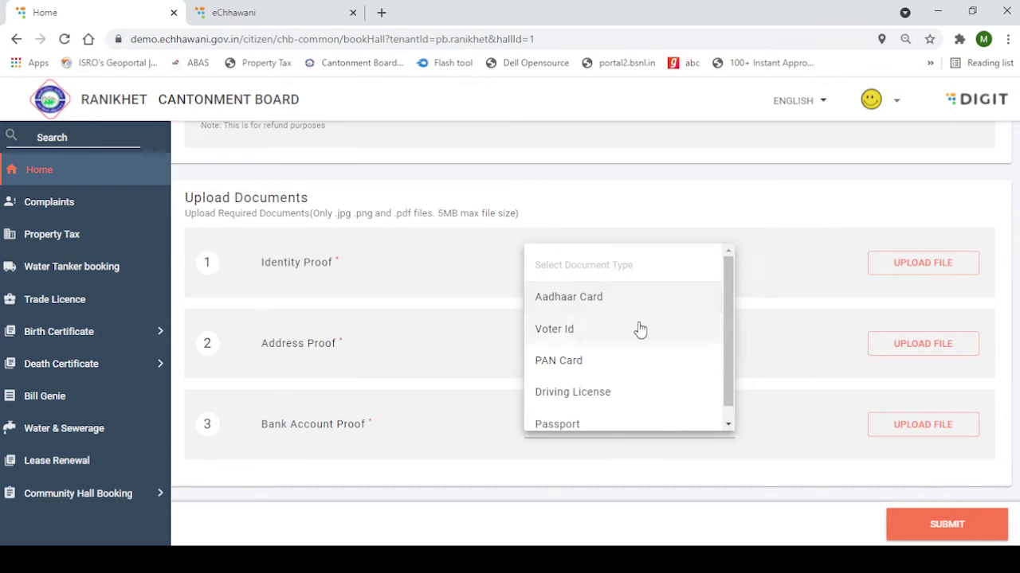
left_click(965, 271)
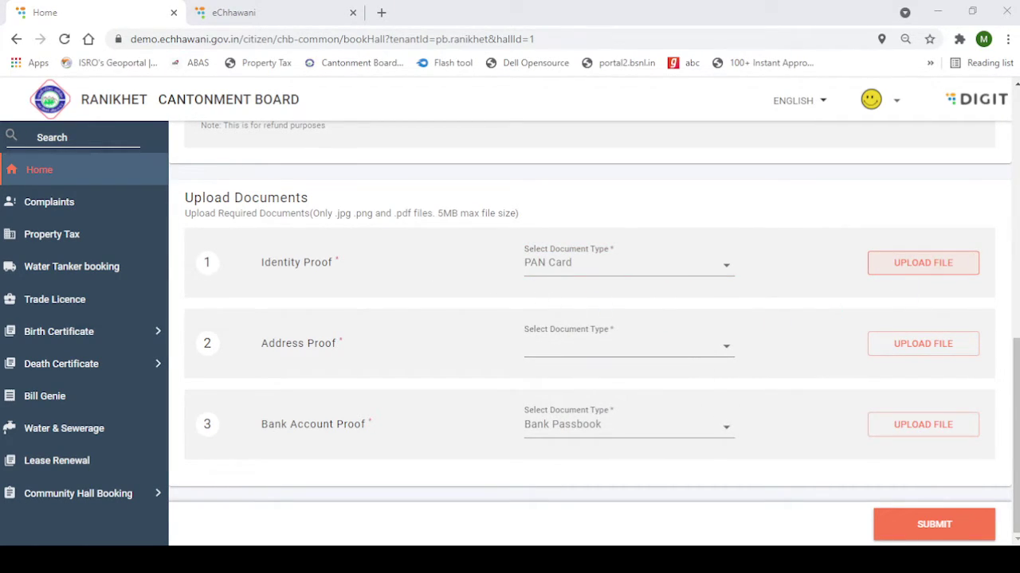
left_click(923, 263)
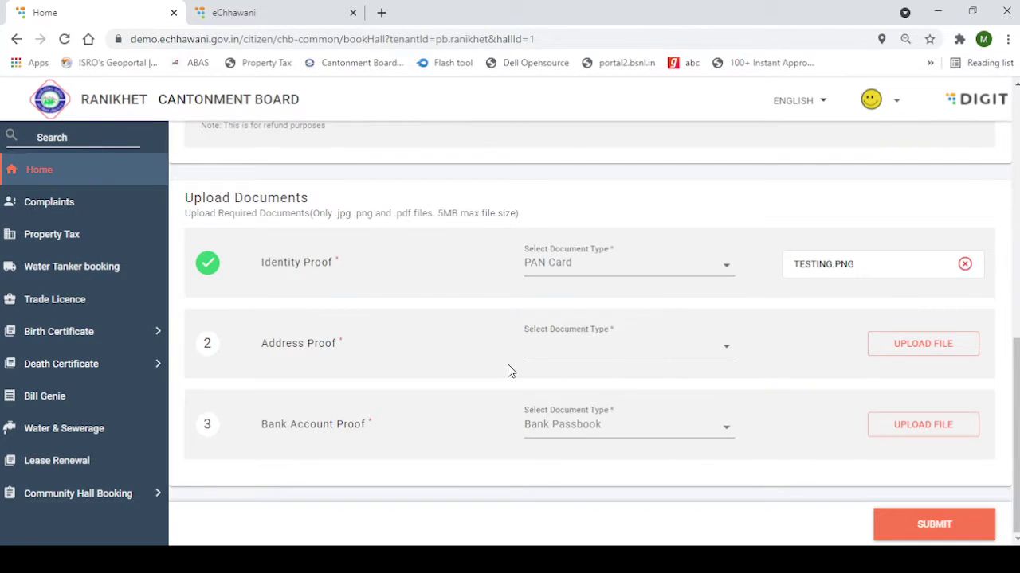
Set the address proof to Electricity Bill and attach TESTING.PNG
left_click(605, 348)
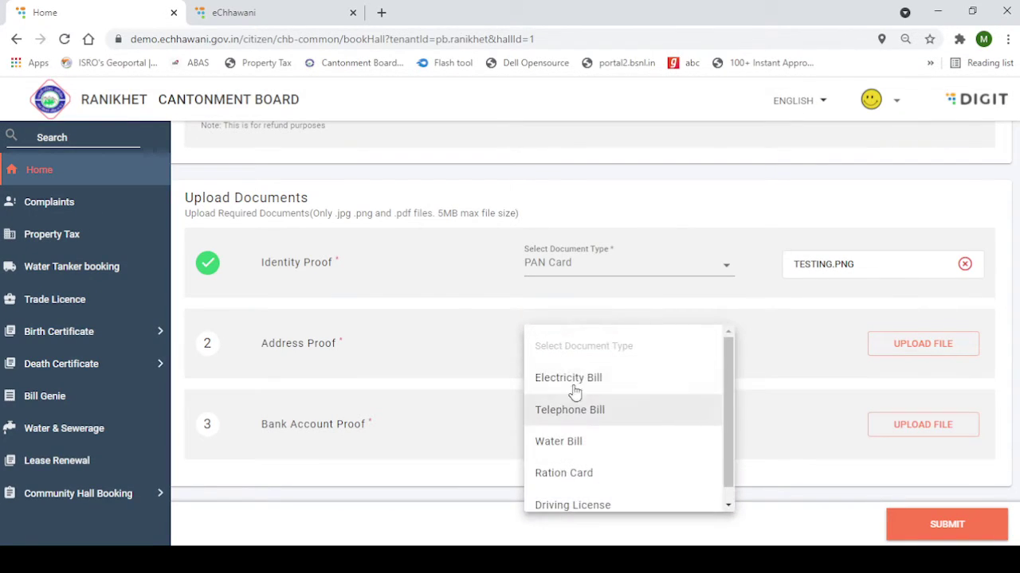
left_click(571, 379)
left_click(938, 351)
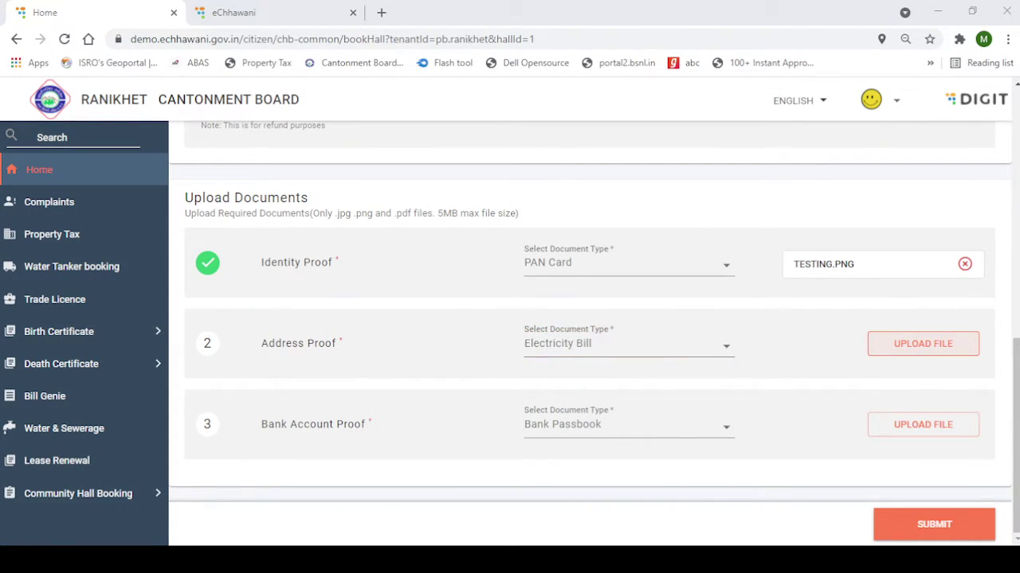
key("Return")
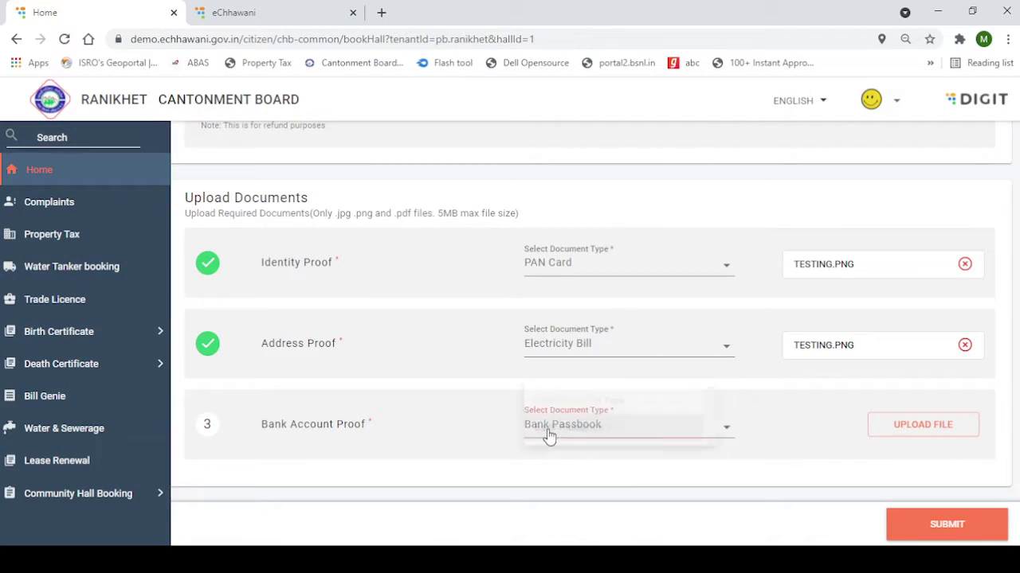
Keep Bank Passbook as the bank account proof and upload TESTING.PNG
left_click(549, 435)
left_click(574, 430)
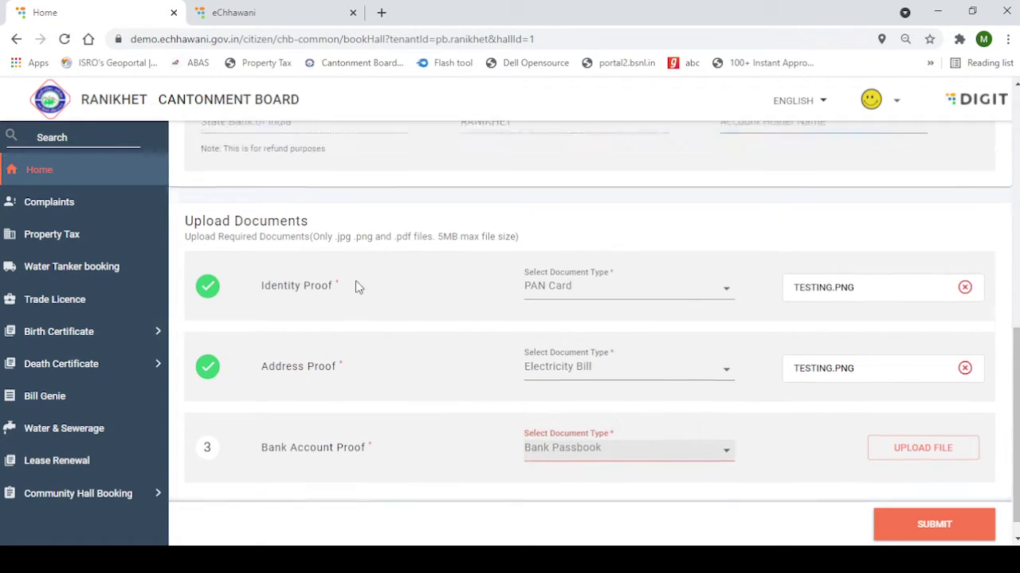
scroll(355, 287, "up", 4)
left_click_drag(219, 349, 451, 470)
scroll(724, 422, "down", 4)
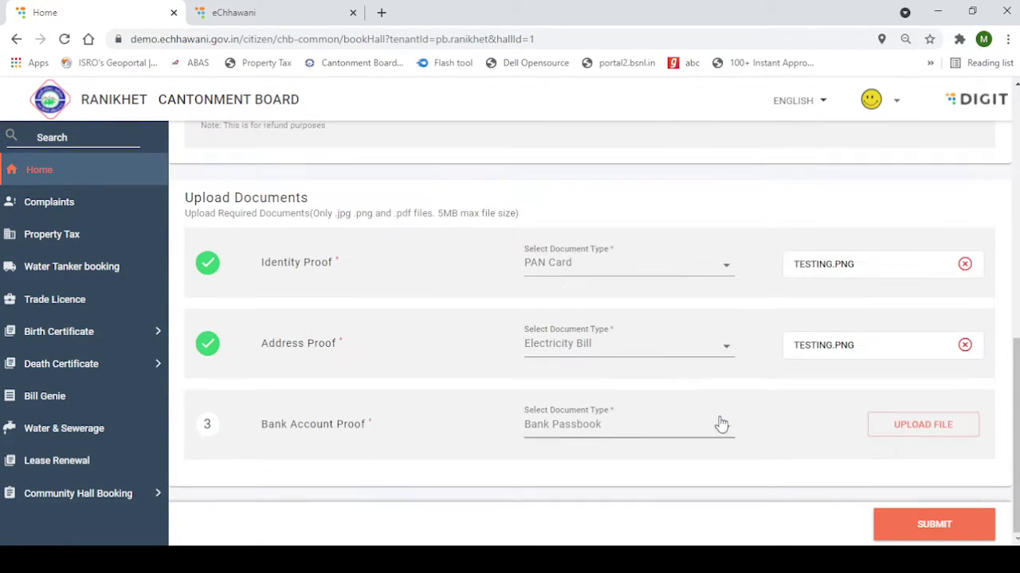
left_click(916, 425)
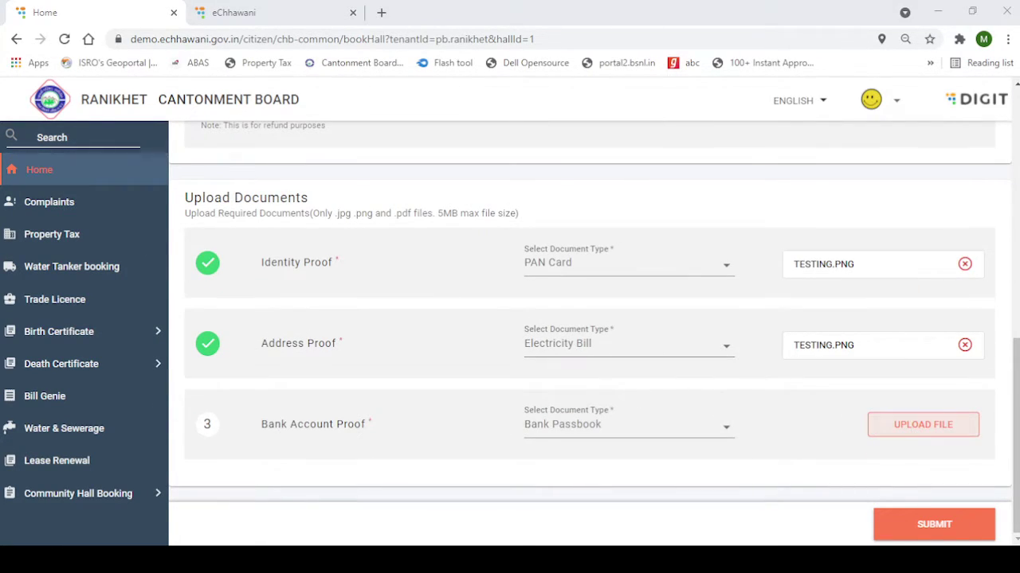
left_click(837, 489)
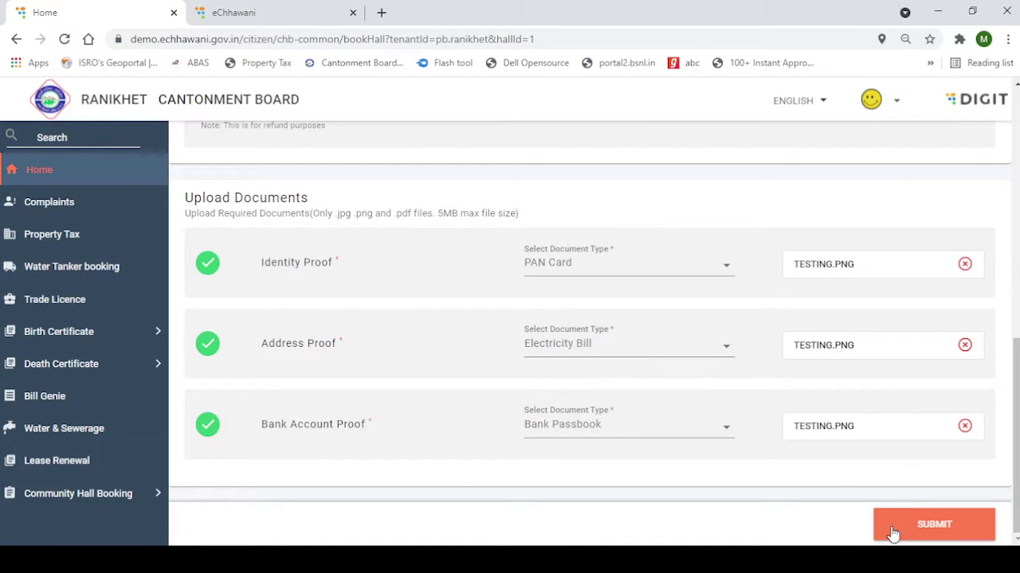
Enter the account holder's name, then submit and confirm the hall booking application
left_click(877, 520)
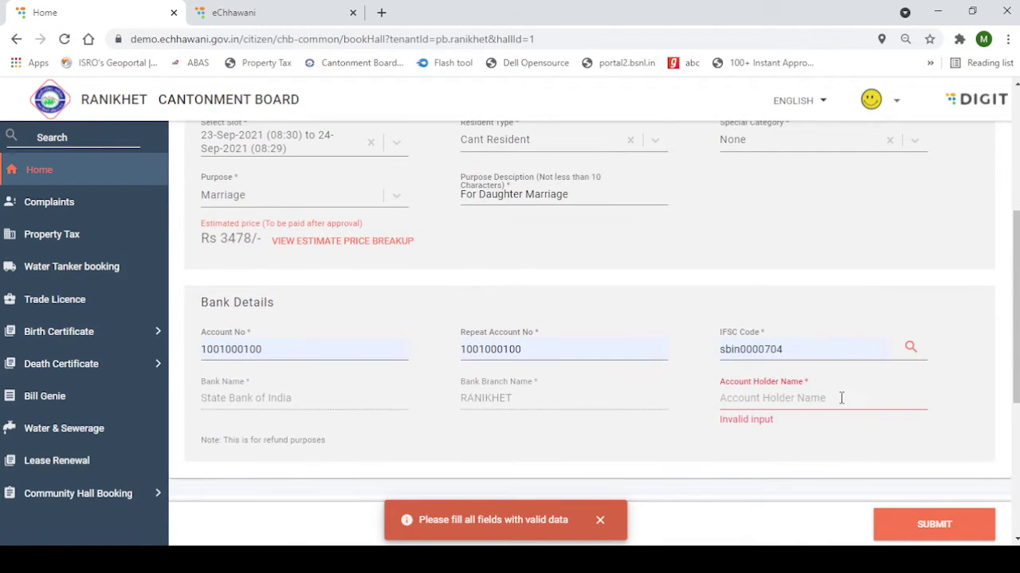
type("manoj")
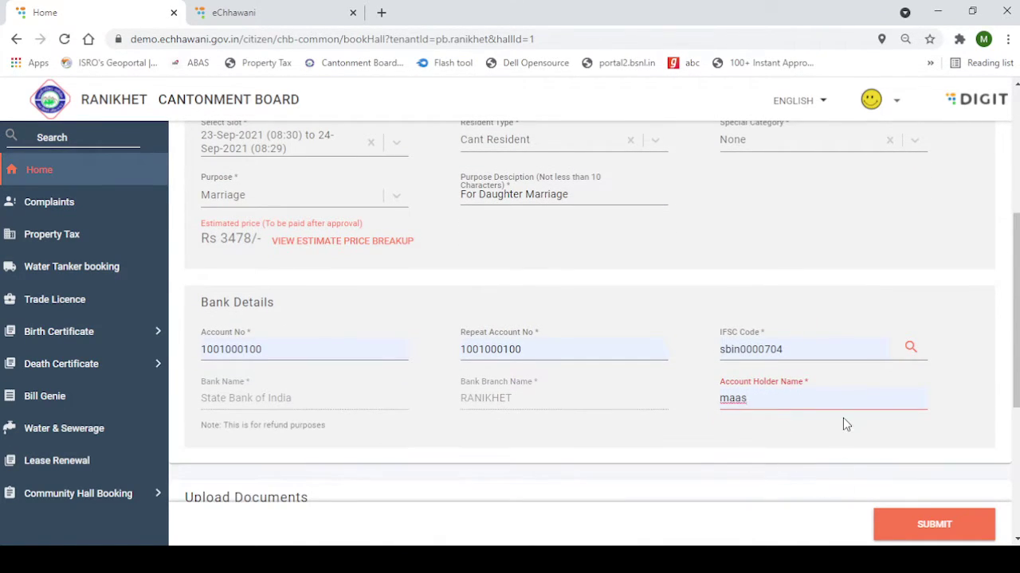
scroll(796, 398, "down", 4)
left_click(900, 524)
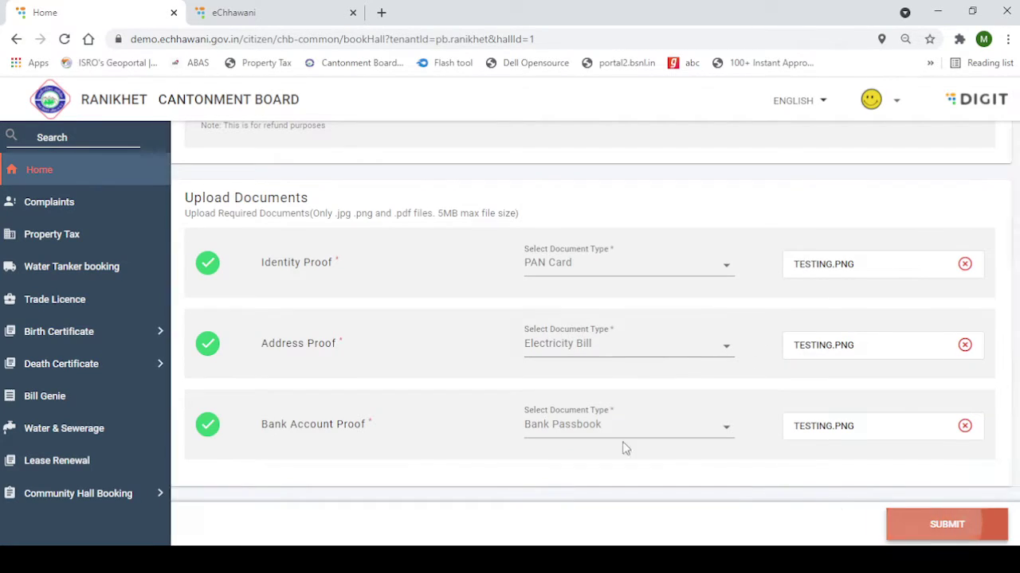
left_click(448, 333)
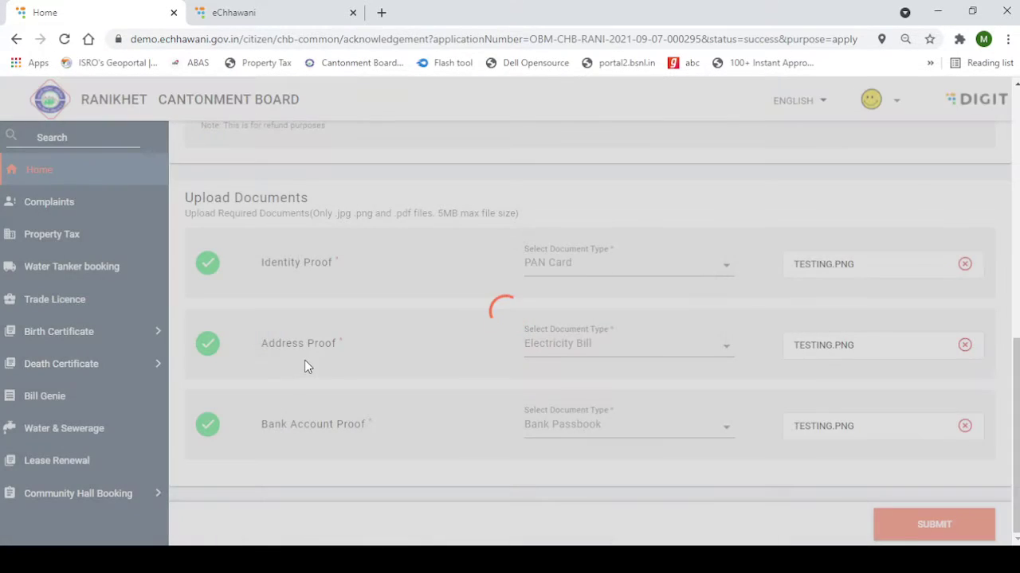
Note the success message with the application number and return to the Home dashboard
left_click_drag(787, 156, 1009, 239)
left_click(893, 316)
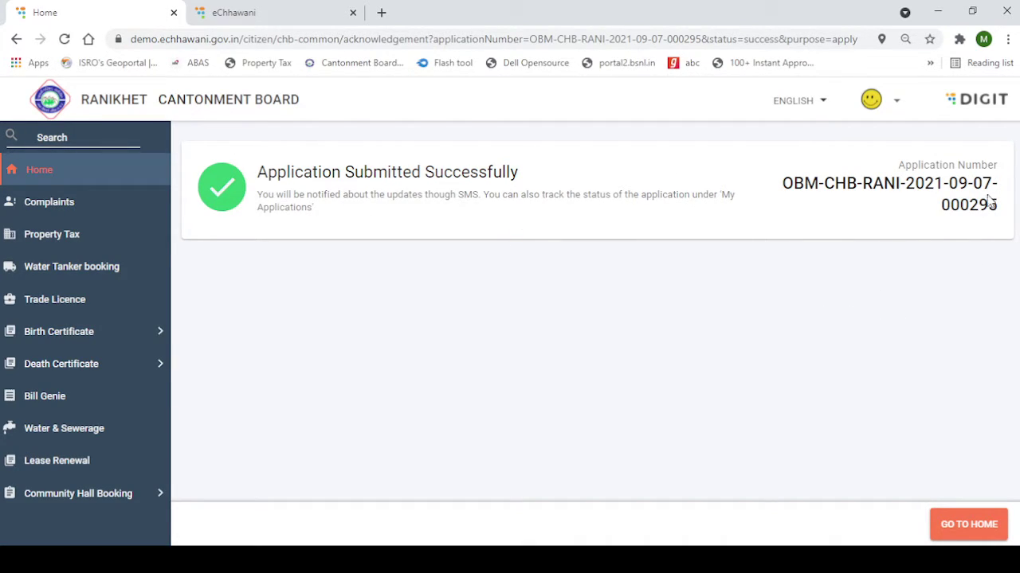
left_click_drag(1006, 224, 931, 243)
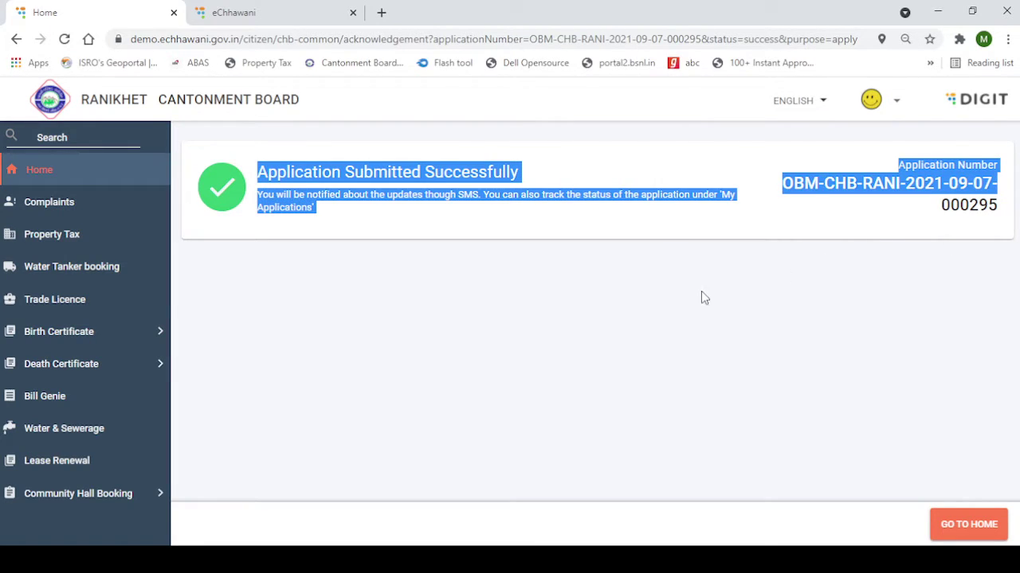
left_click(52, 183)
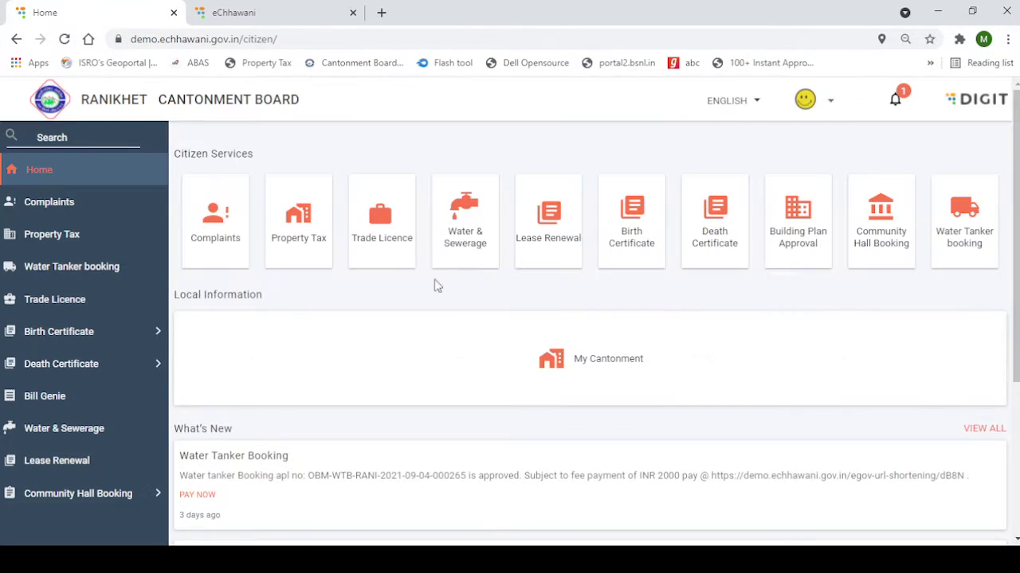
Open the first booking under My Applications, review its details and show its TAKE ACTION options
left_click(902, 253)
left_click(599, 275)
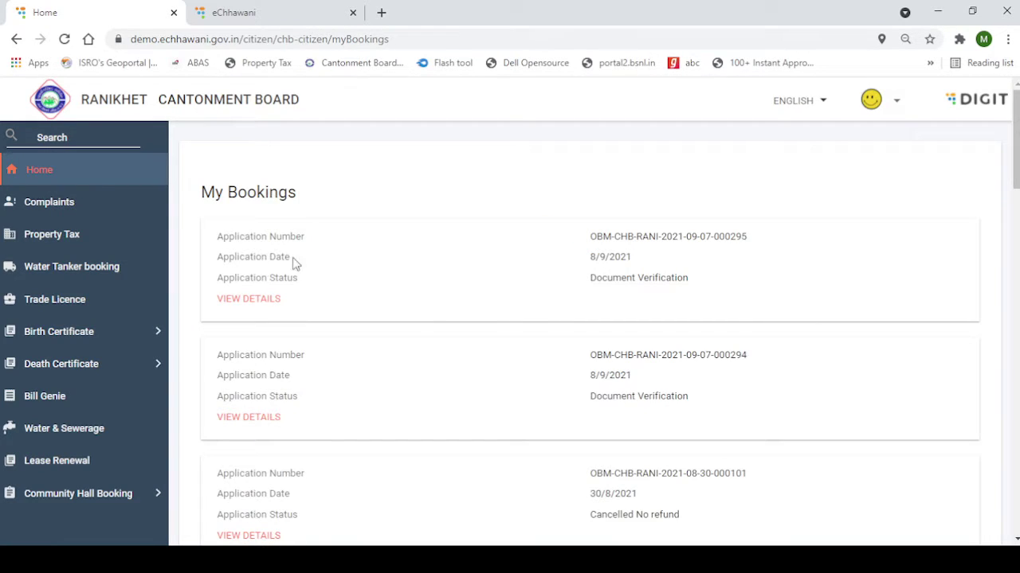
left_click_drag(561, 262, 695, 277)
left_click(409, 300)
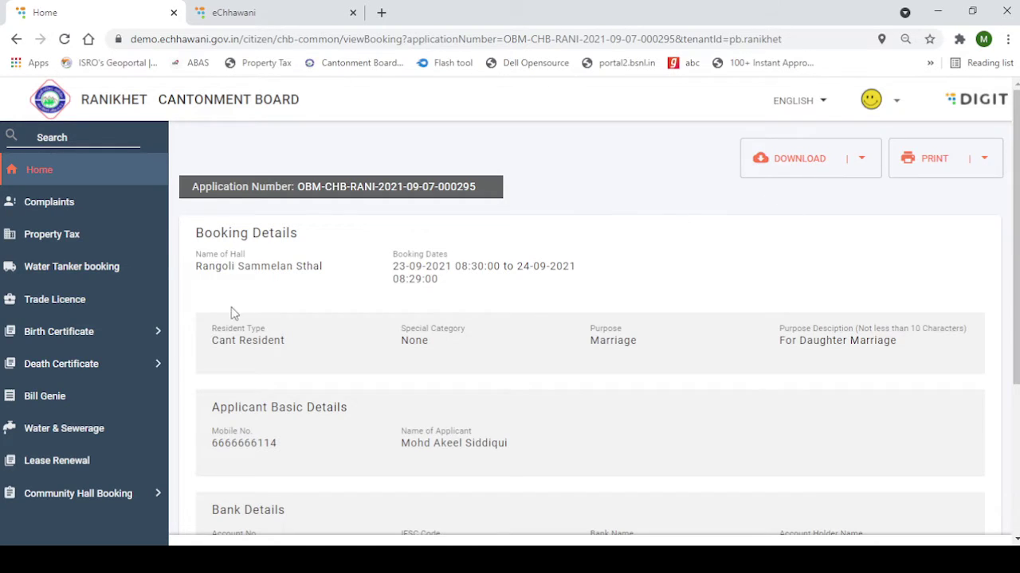
scroll(302, 301, "down", 3)
scroll(291, 284, "up", 3)
scroll(709, 334, "down", 5)
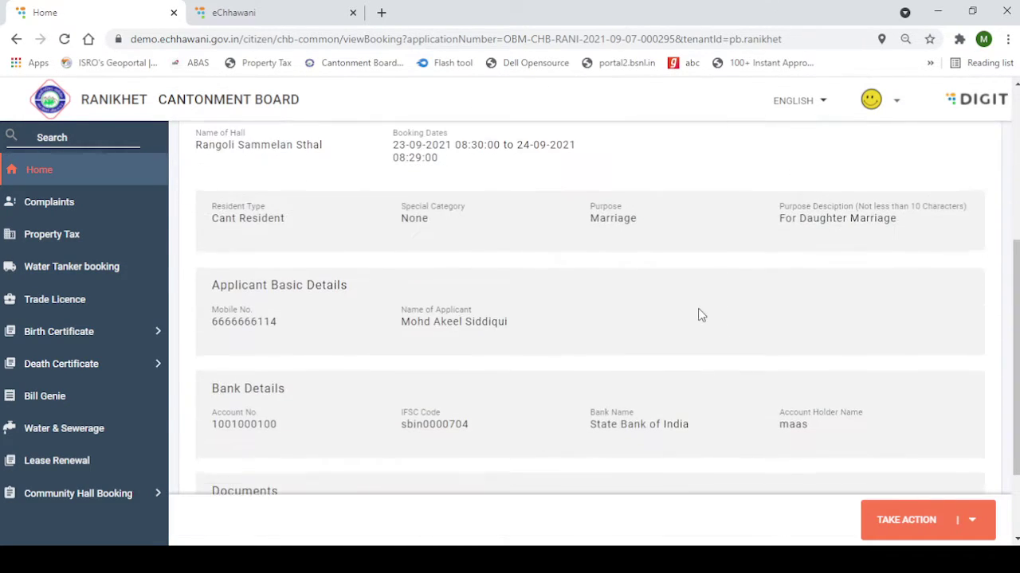
left_click(887, 518)
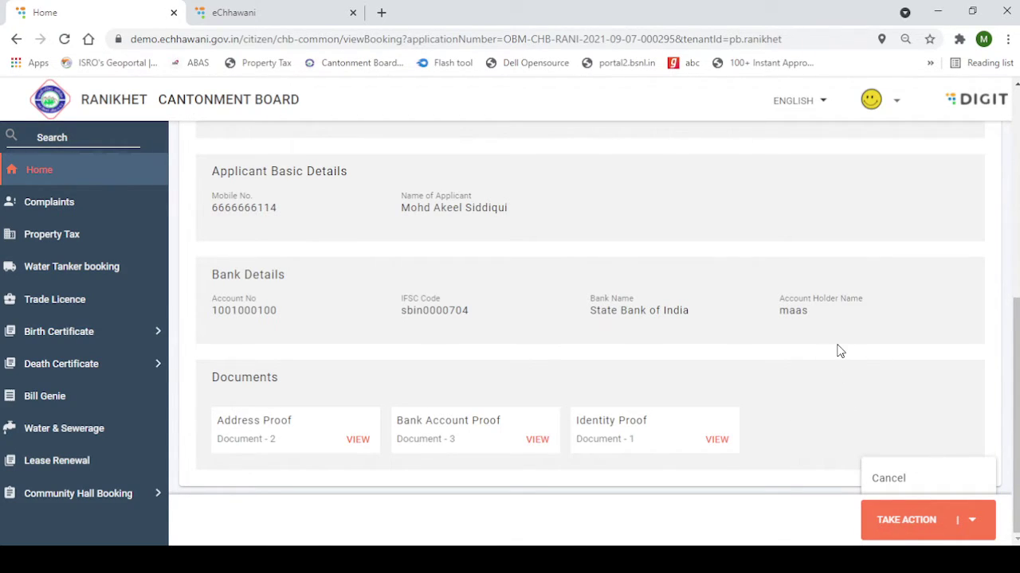
scroll(797, 394, "up", 6)
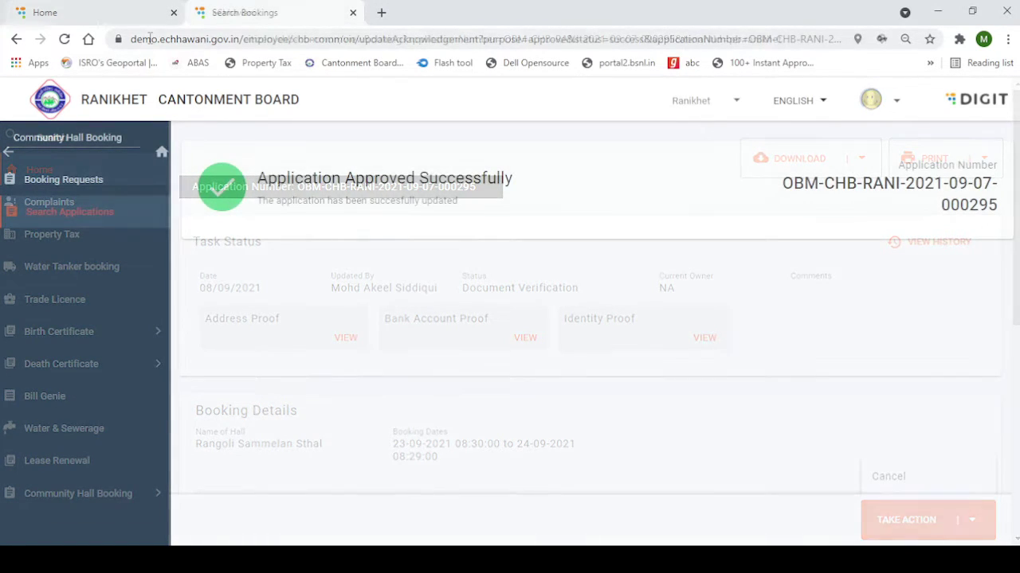
Back on the citizen portal, reopen the first hall booking, now Pending Payment with comment 'ok'
left_click(144, 11)
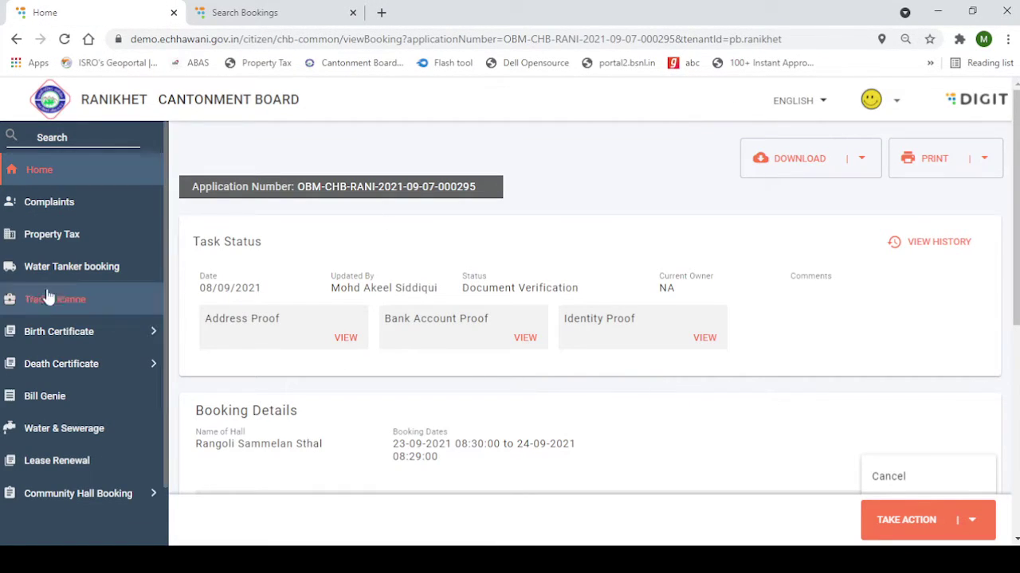
left_click(39, 169)
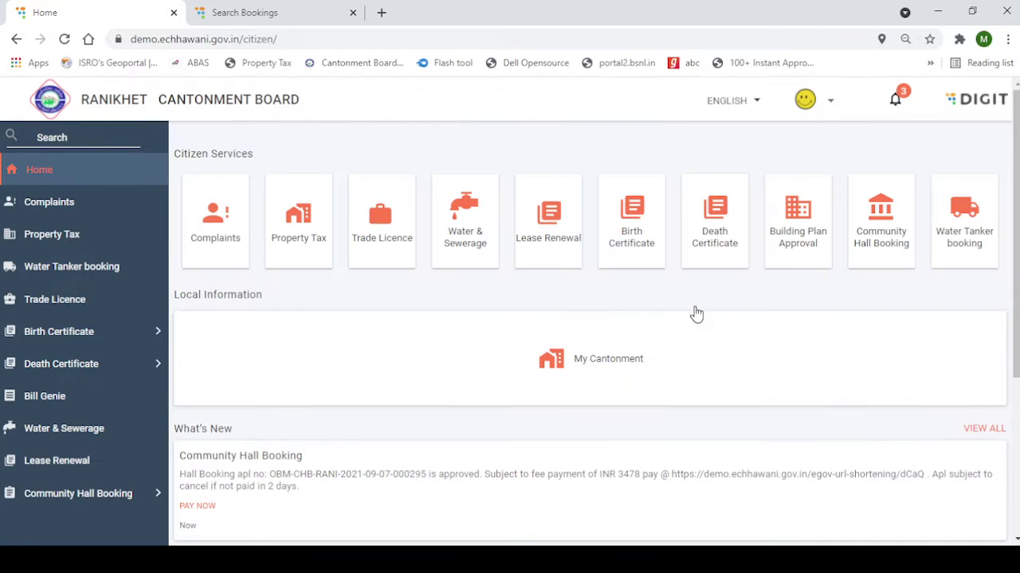
left_click(888, 250)
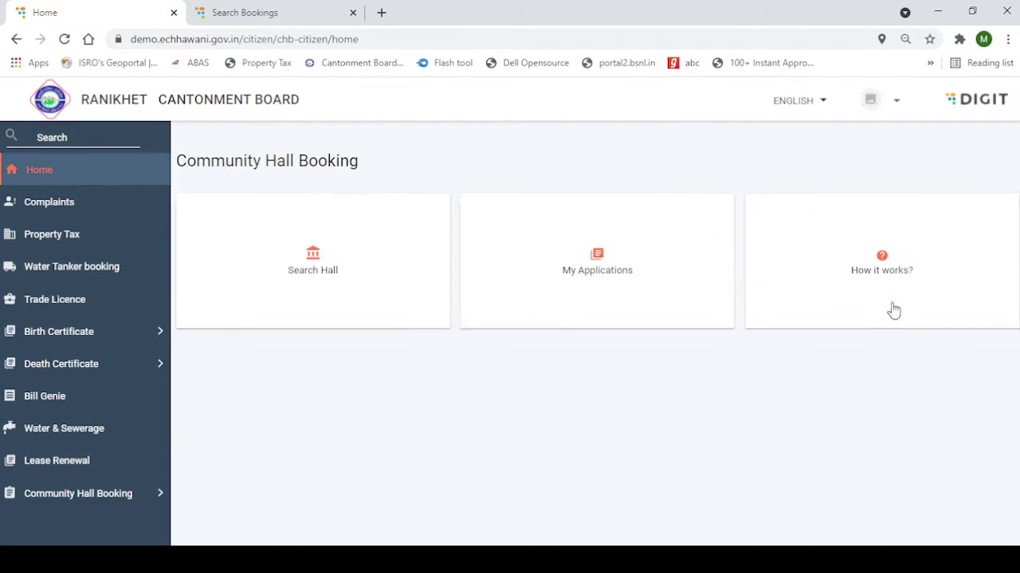
left_click(587, 294)
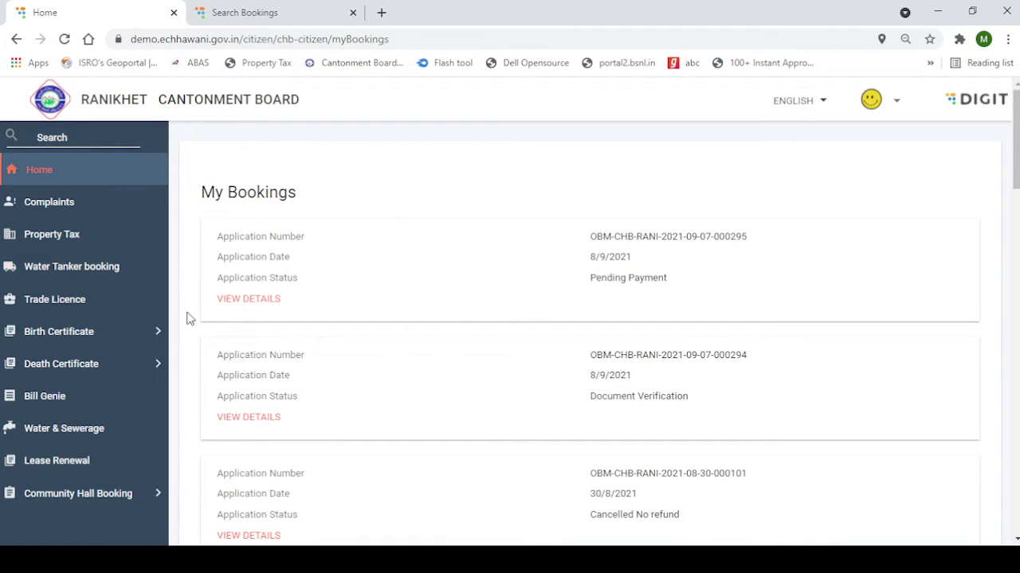
left_click_drag(196, 178, 332, 311)
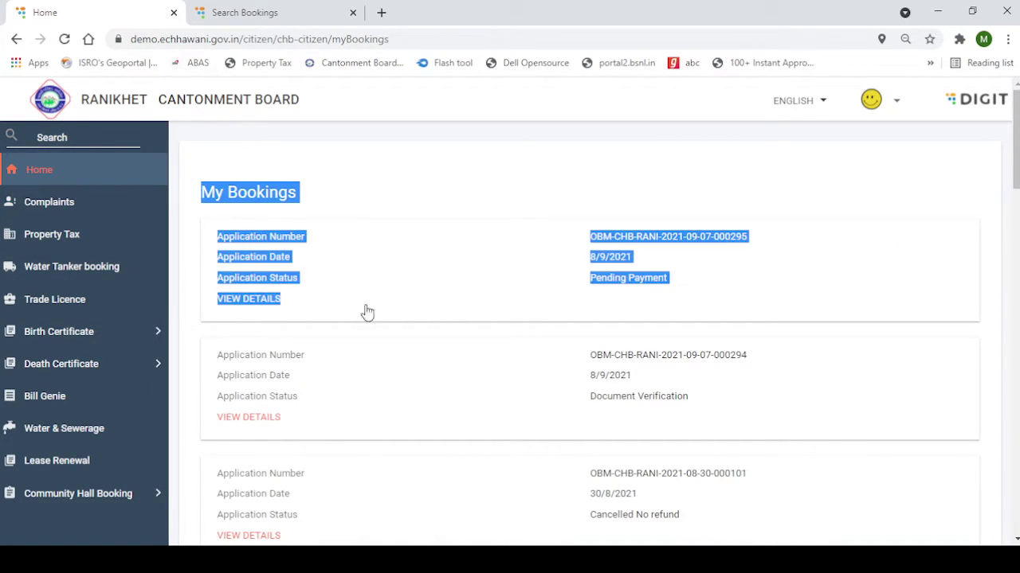
left_click(653, 317)
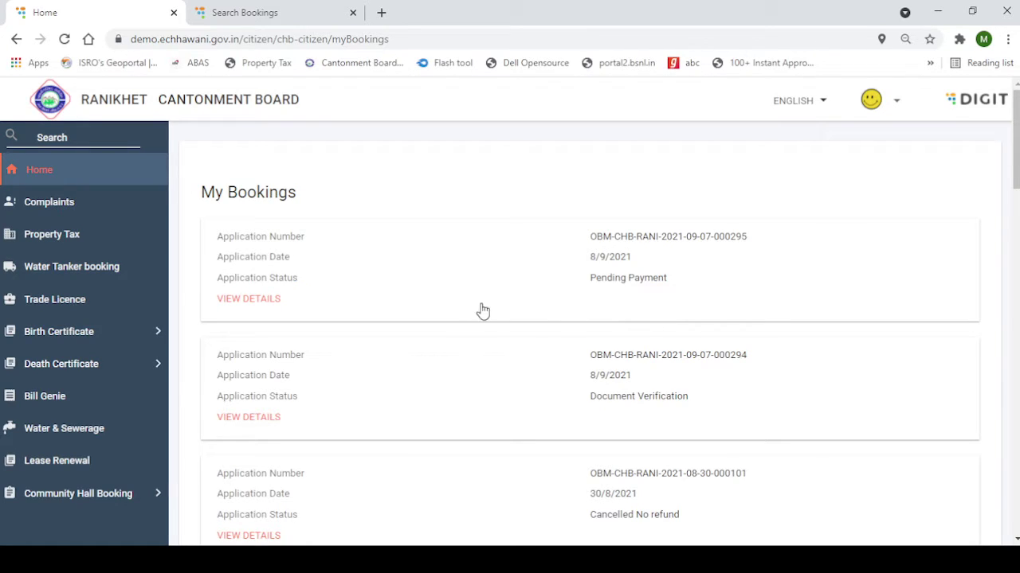
left_click(268, 300)
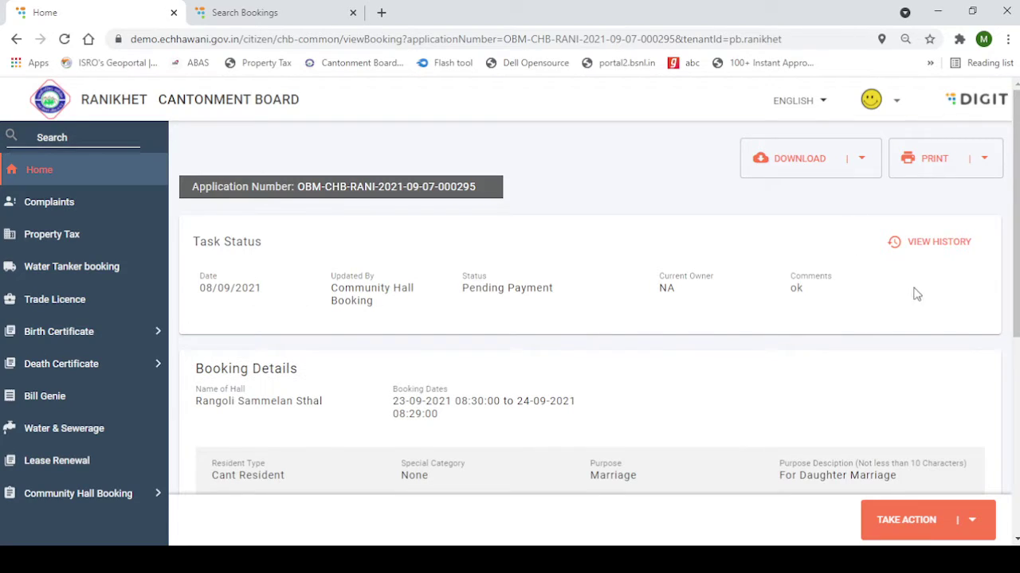
Pay the hall booking's 3478 INR fee through Take Action > Pay, then return home
scroll(908, 342, "down", 3)
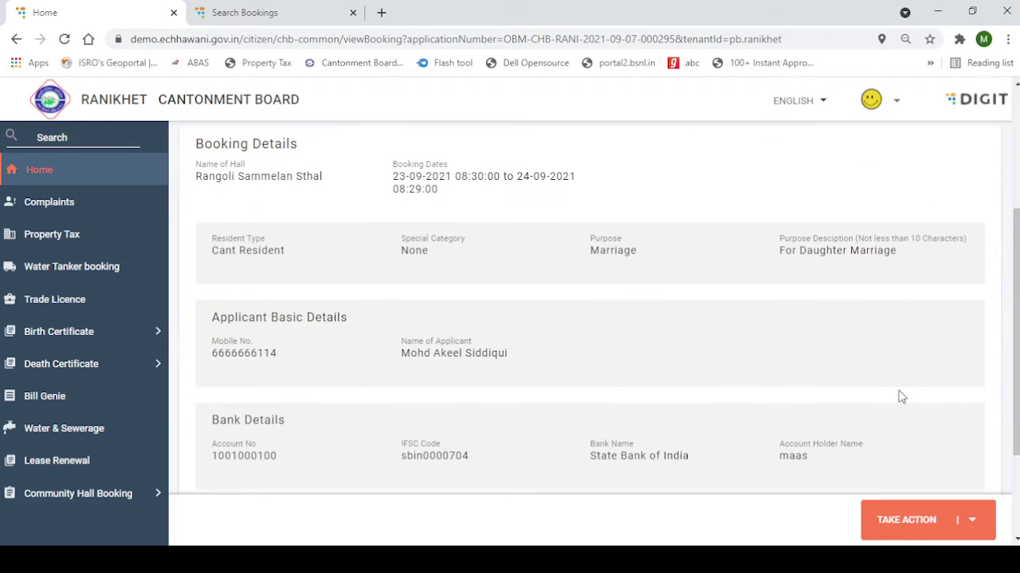
left_click(920, 532)
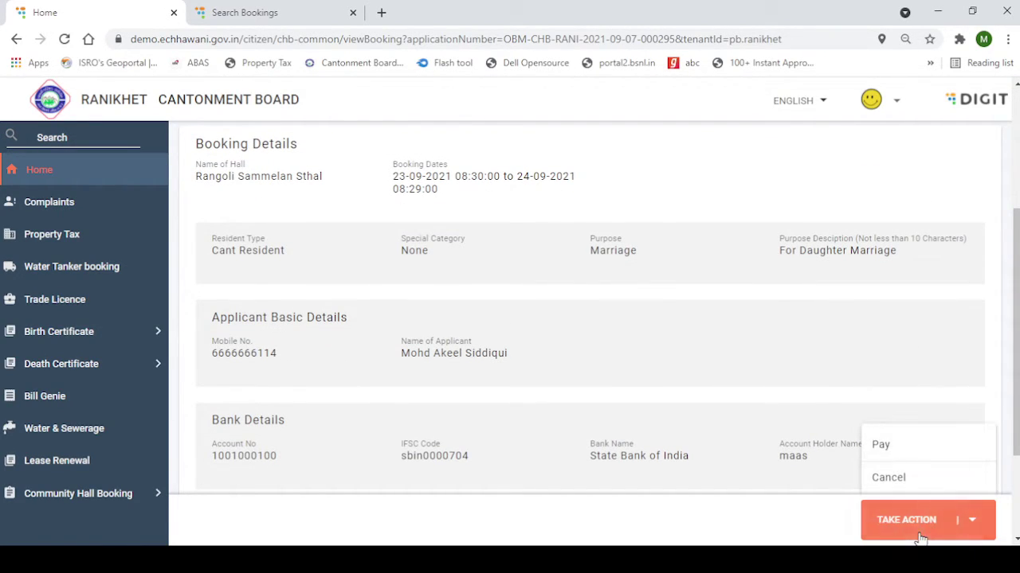
left_click(900, 451)
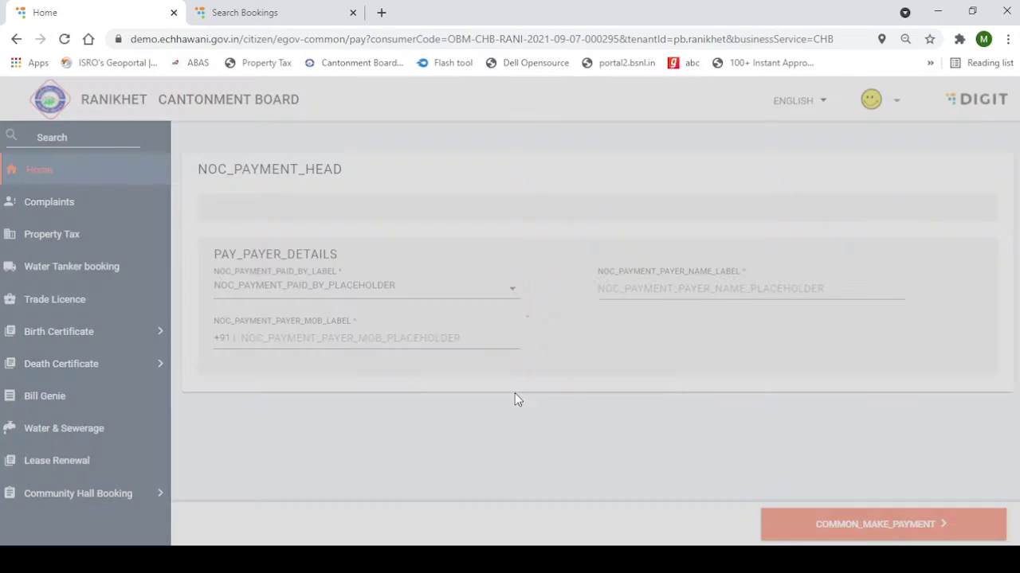
scroll(414, 367, "down", 2)
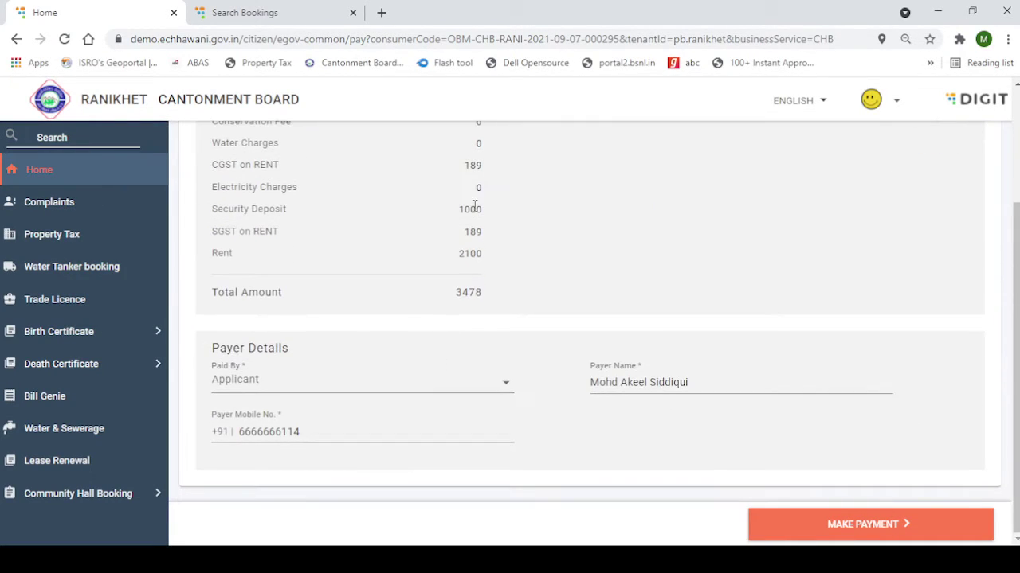
scroll(454, 207, "up", 1)
scroll(468, 393, "down", 1)
left_click(870, 524)
left_click(70, 177)
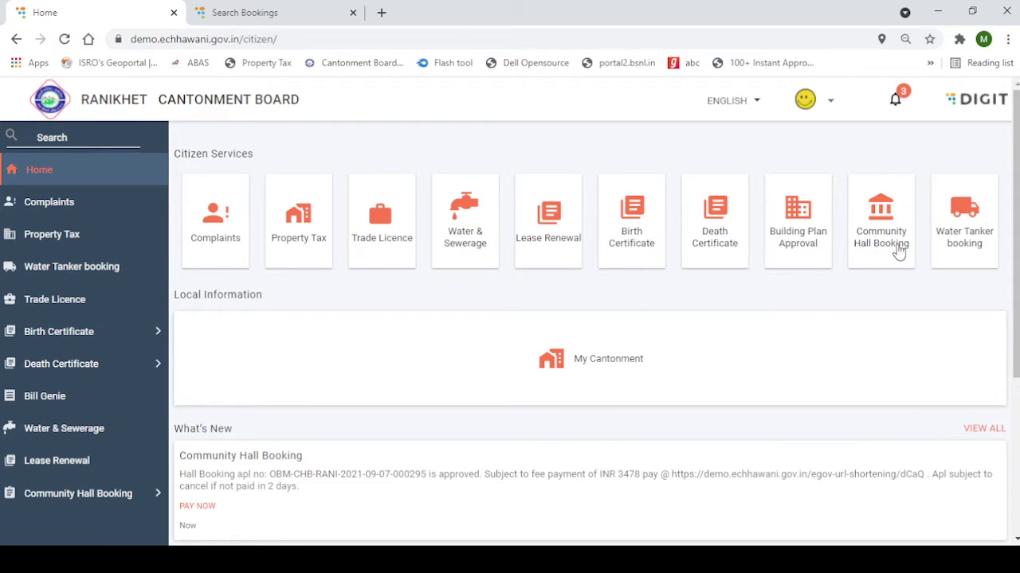
Start a Water Tanker booking and choose Agra as the cantonment
left_click(965, 239)
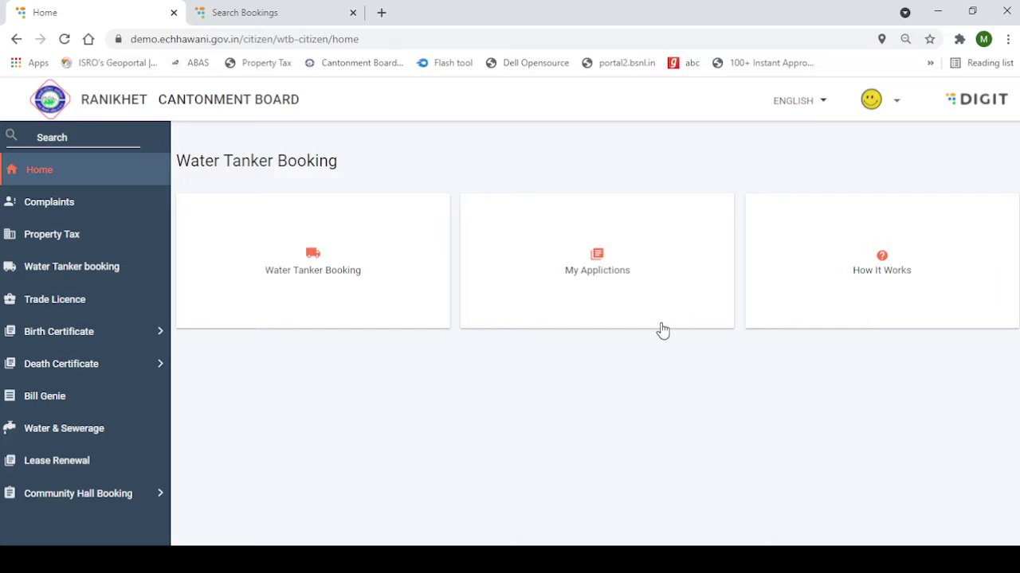
left_click(591, 300)
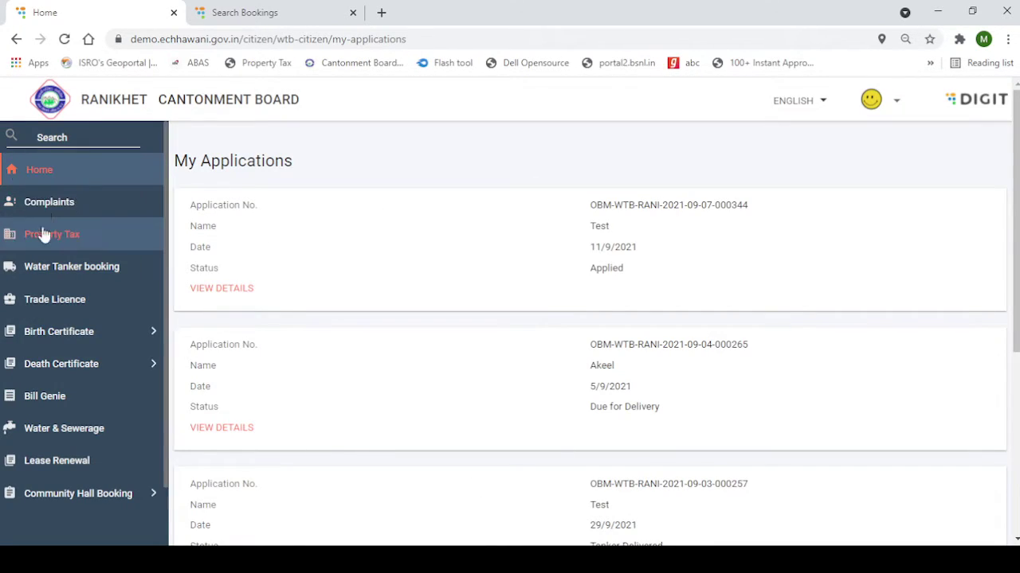
left_click(27, 175)
left_click(946, 229)
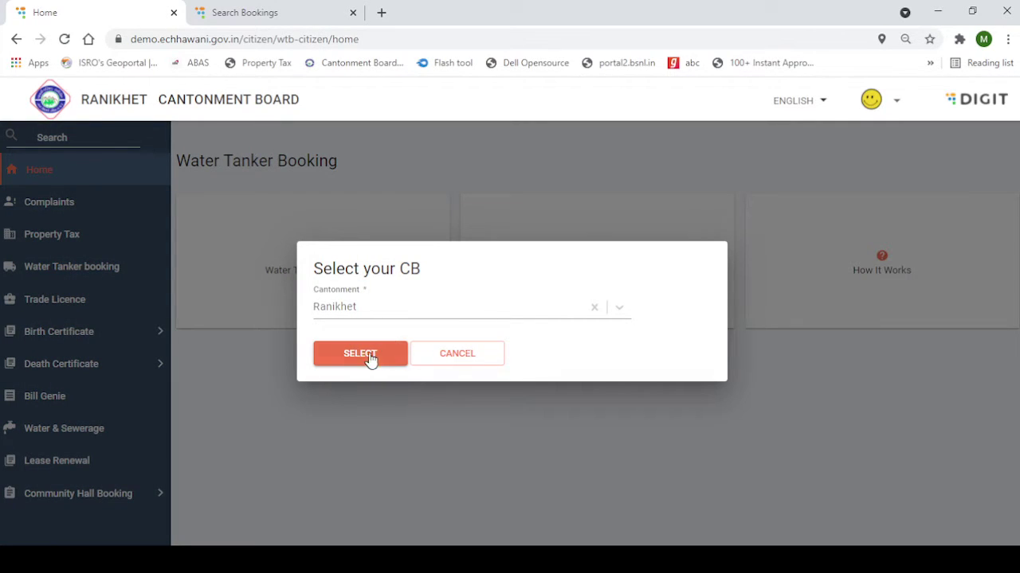
left_click(452, 368)
left_click(277, 275)
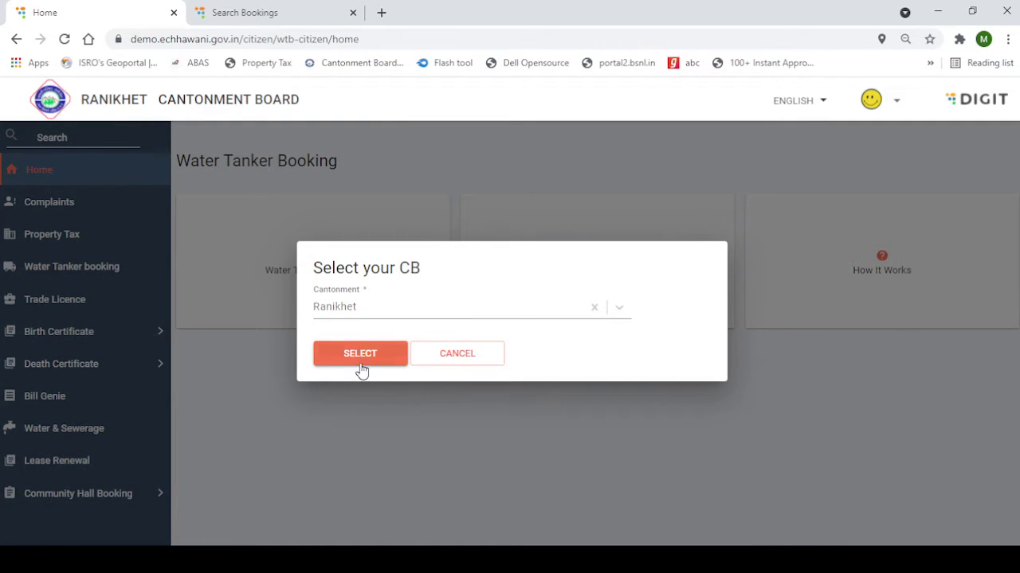
left_click(342, 306)
left_click(356, 261)
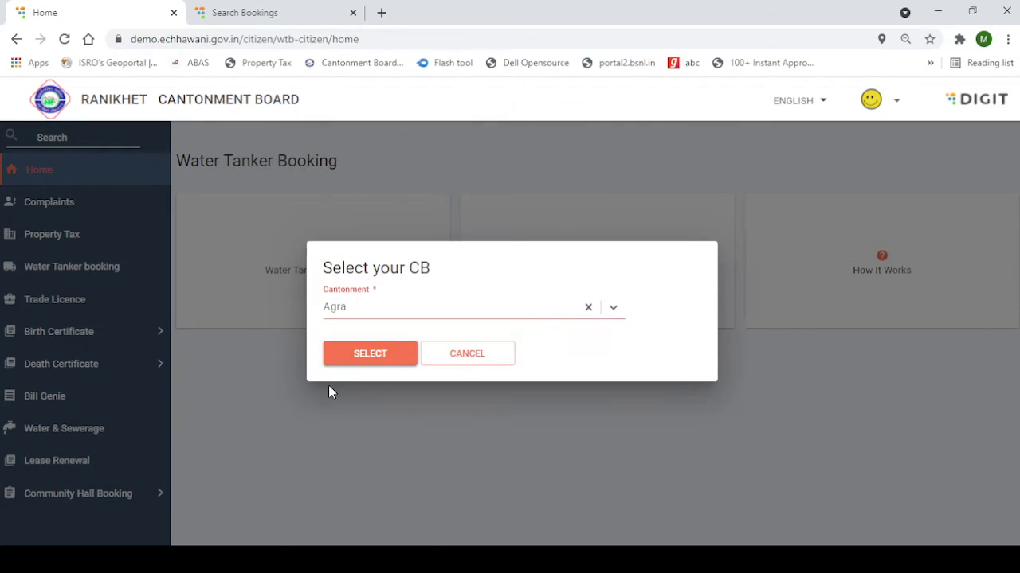
left_click(390, 358)
Fill in the consumer's name and begin entering the mobile number
left_click(201, 238)
left_click(214, 265)
left_click(651, 241)
Enter the consumer's mobile number and set Category GENERAL and Property Location Inside Civil Area
type("6666666114")
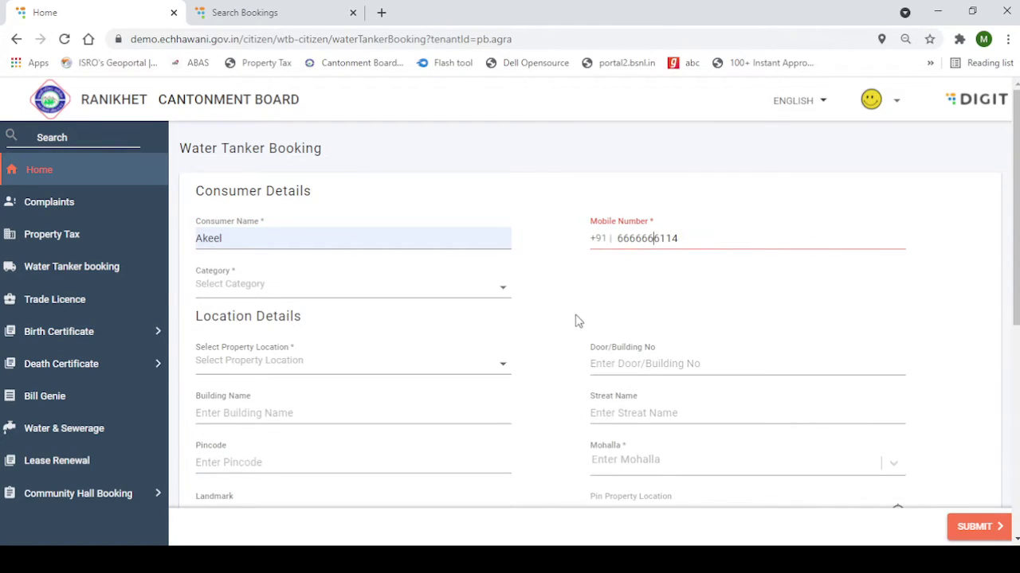
left_click(322, 291)
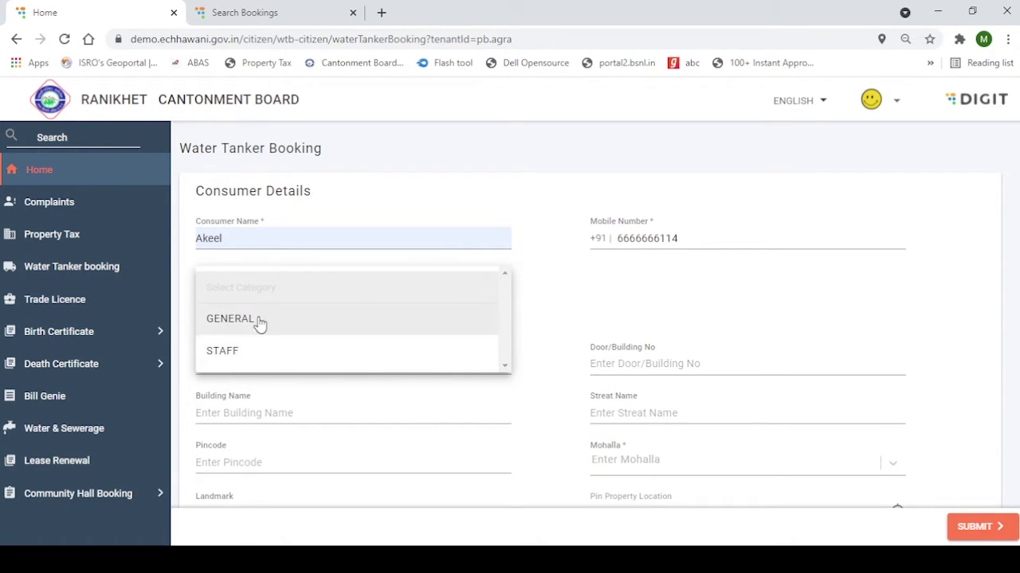
left_click(284, 331)
left_click(270, 370)
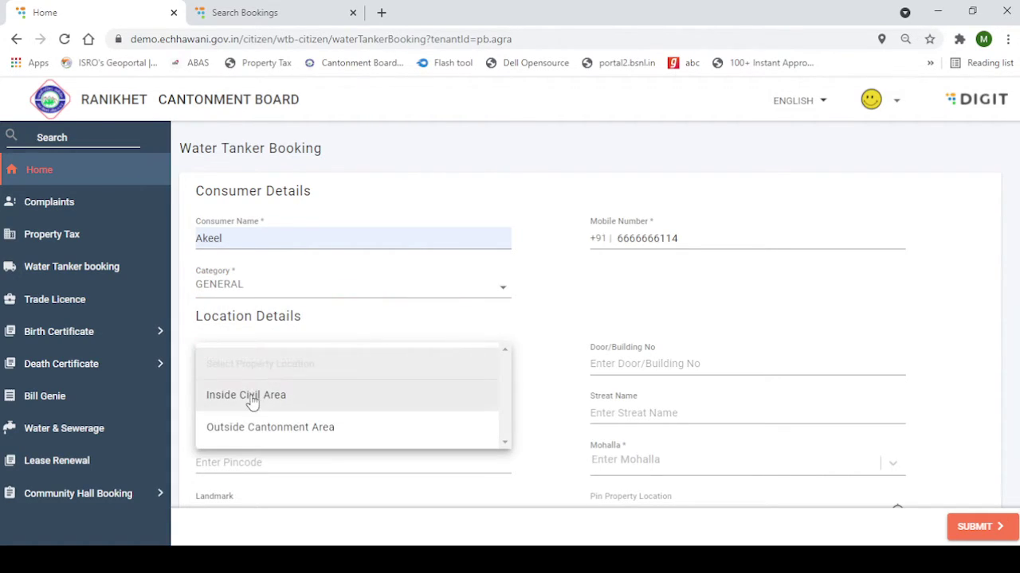
left_click(250, 398)
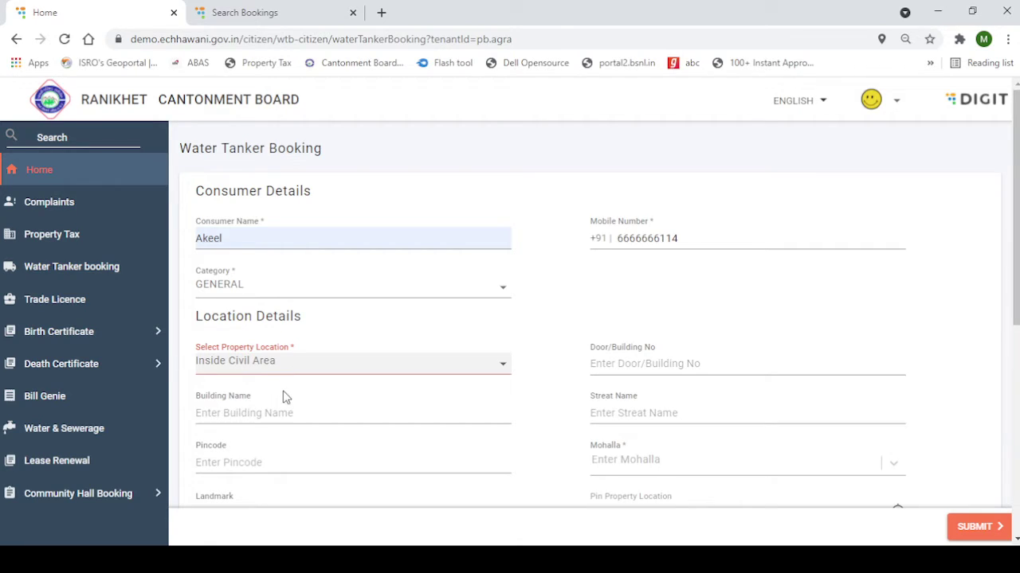
Fill the door number, building name and pincode, and choose mohalla Bungalow Area Part - Ward 1
left_click(685, 364)
left_click(650, 403)
left_click(415, 420)
left_click(223, 527)
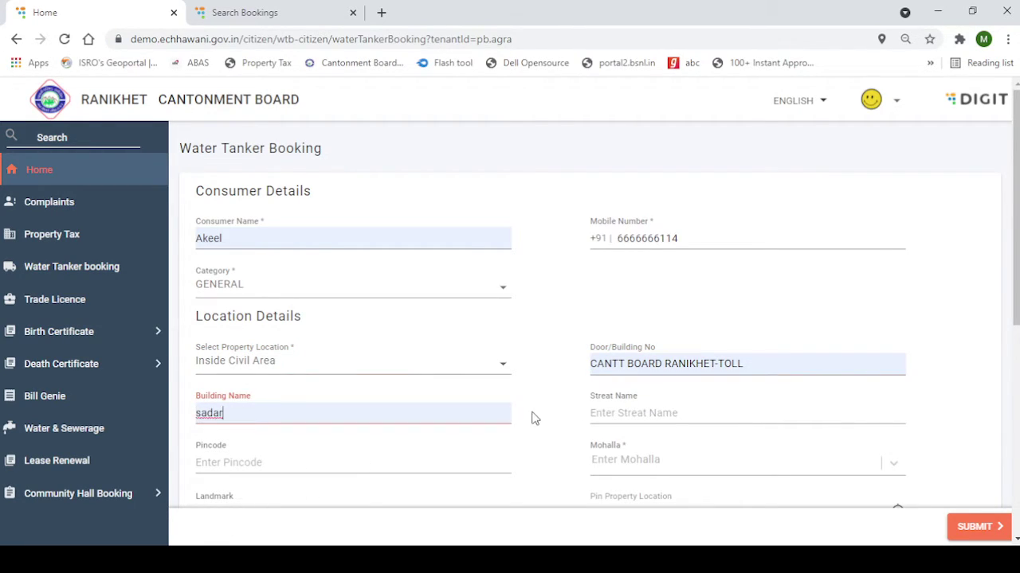
scroll(534, 419, "down", 2)
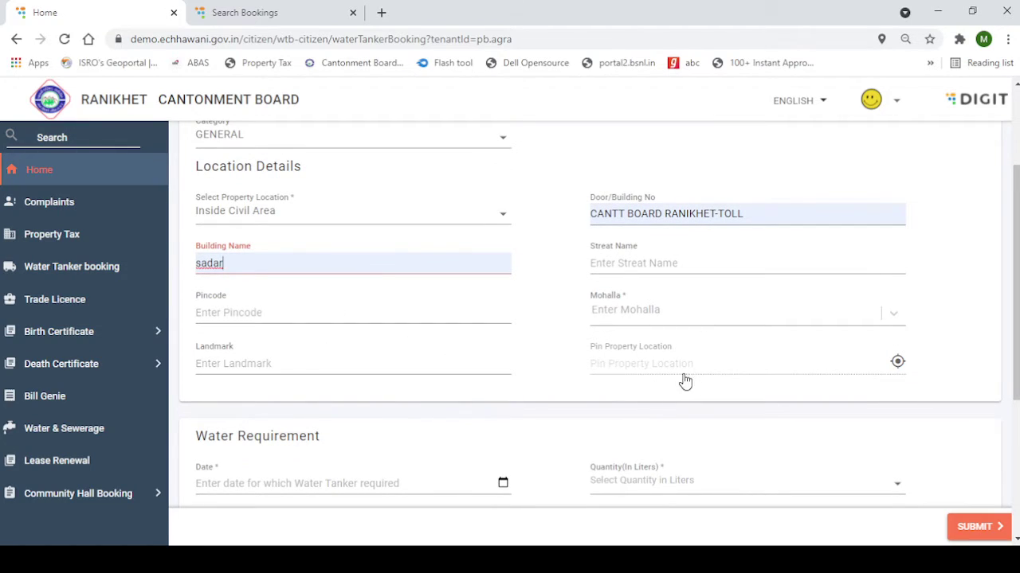
left_click(412, 310)
type("263645")
left_click(520, 406)
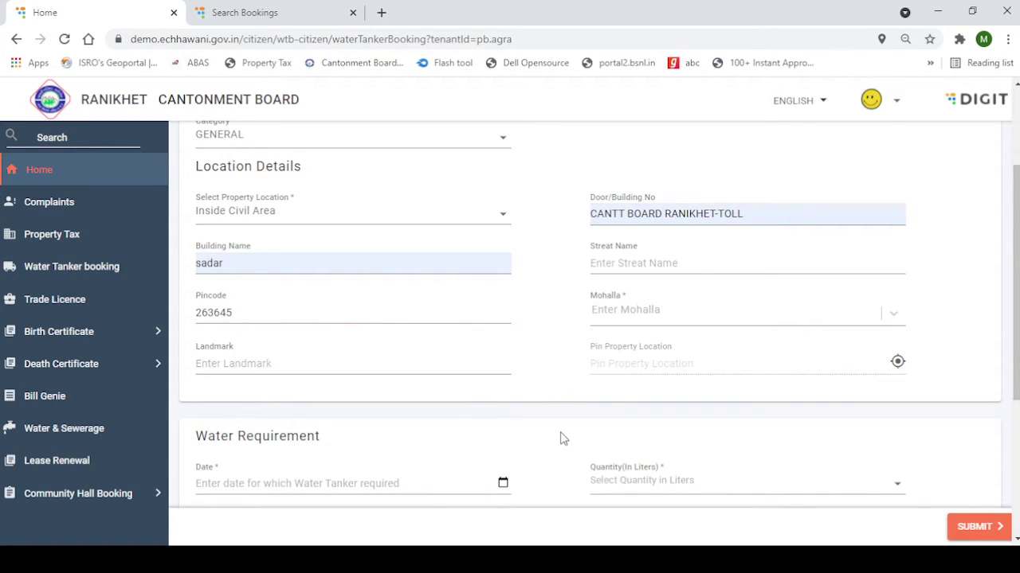
left_click(699, 320)
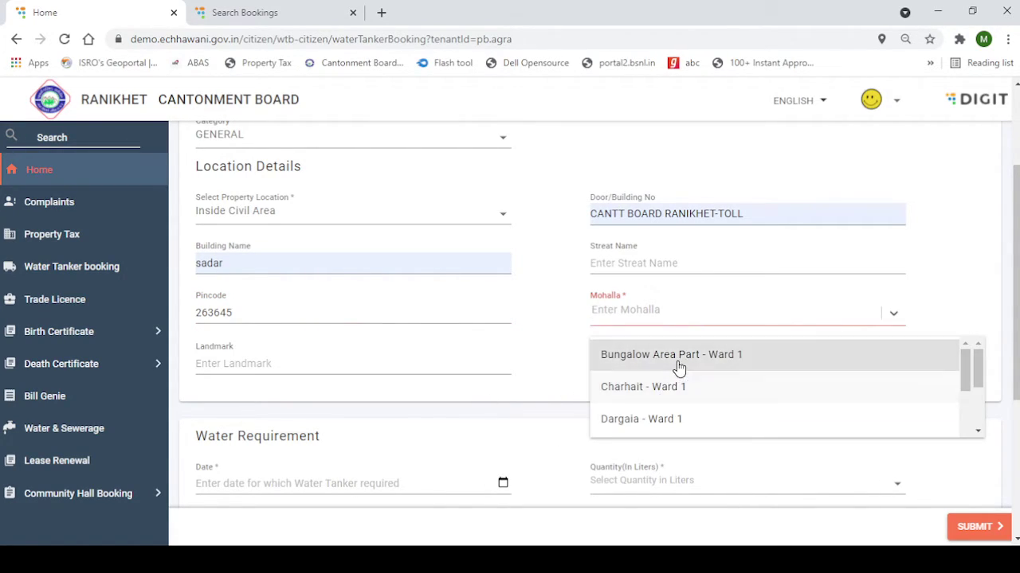
left_click(677, 364)
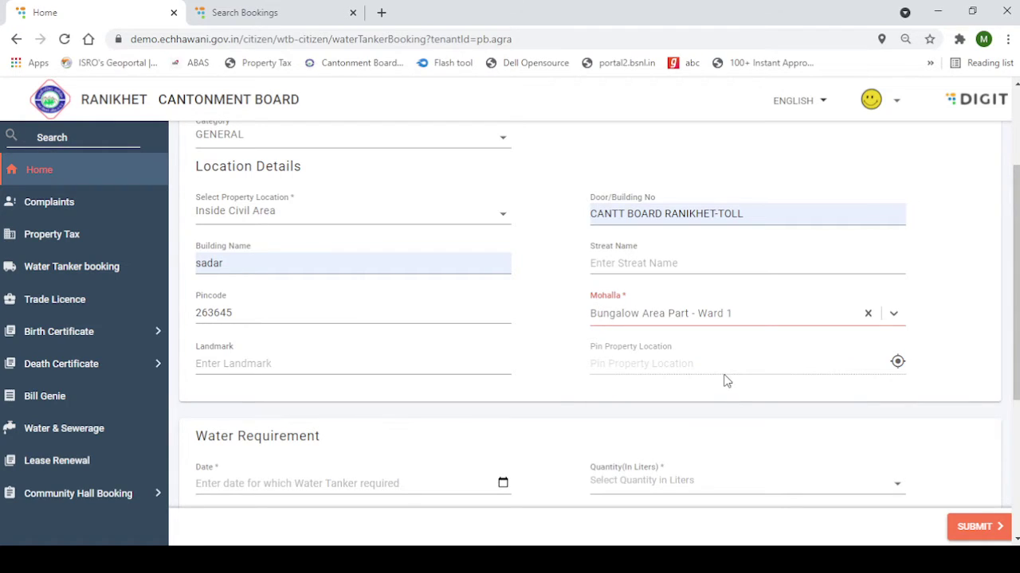
Pin the property's location on the map near Agra Cantt
left_click(232, 363)
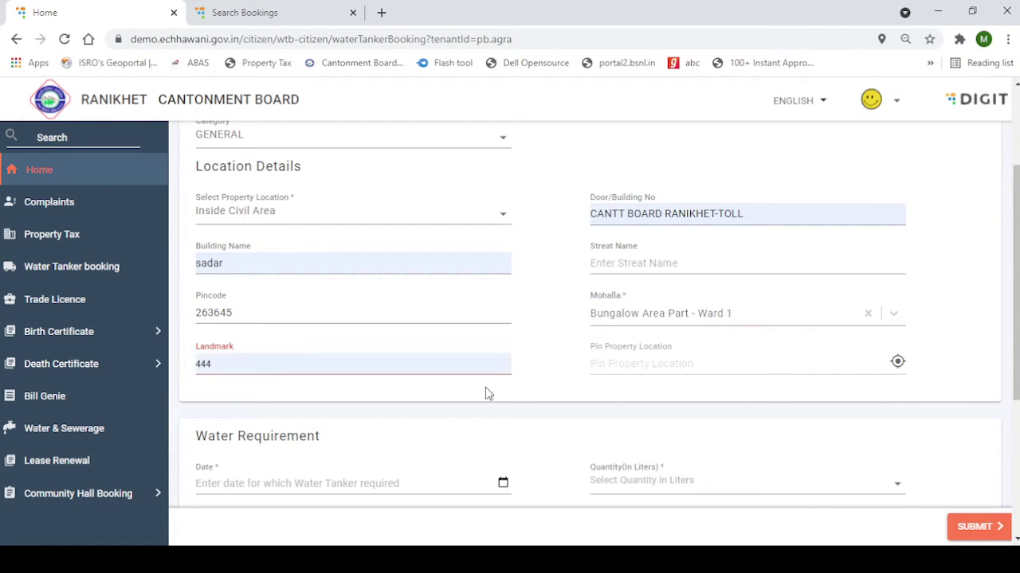
left_click(683, 369)
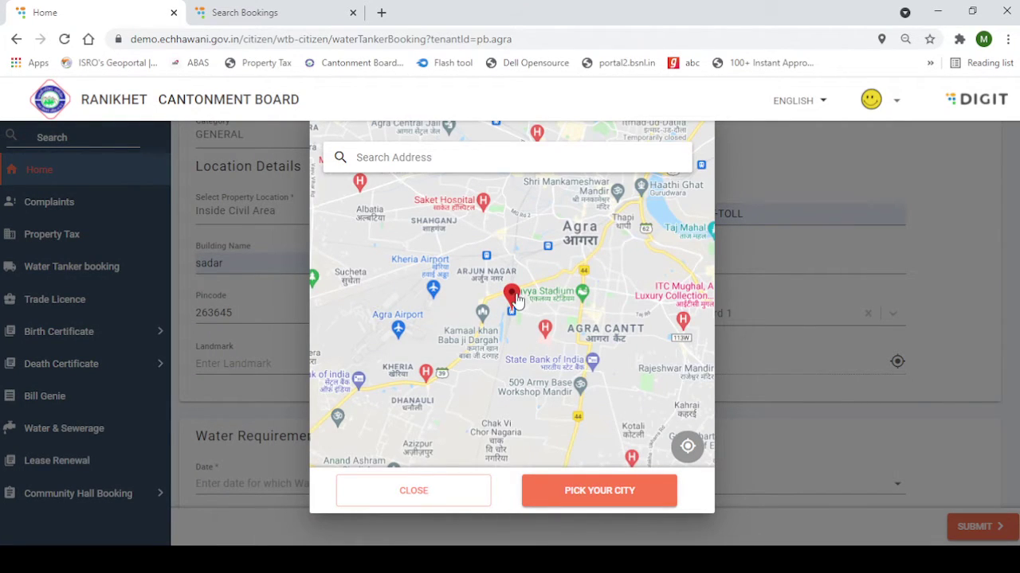
left_click(594, 492)
scroll(492, 401, "down", 1)
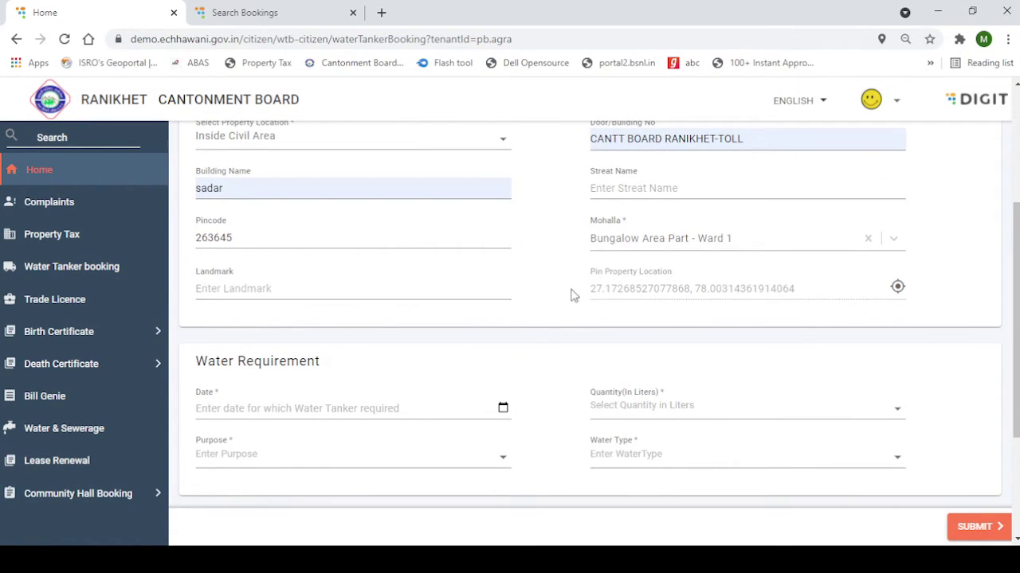
scroll(519, 364, "down", 2)
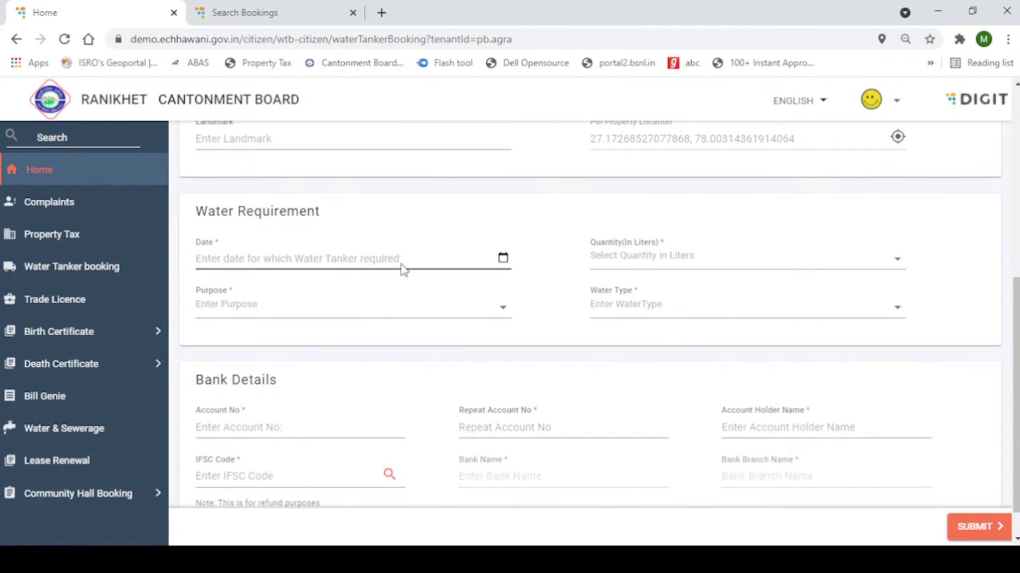
Request water for 11-09-2021: 1000 litres, purpose SOCIAL, water type DRINKING
left_click(490, 267)
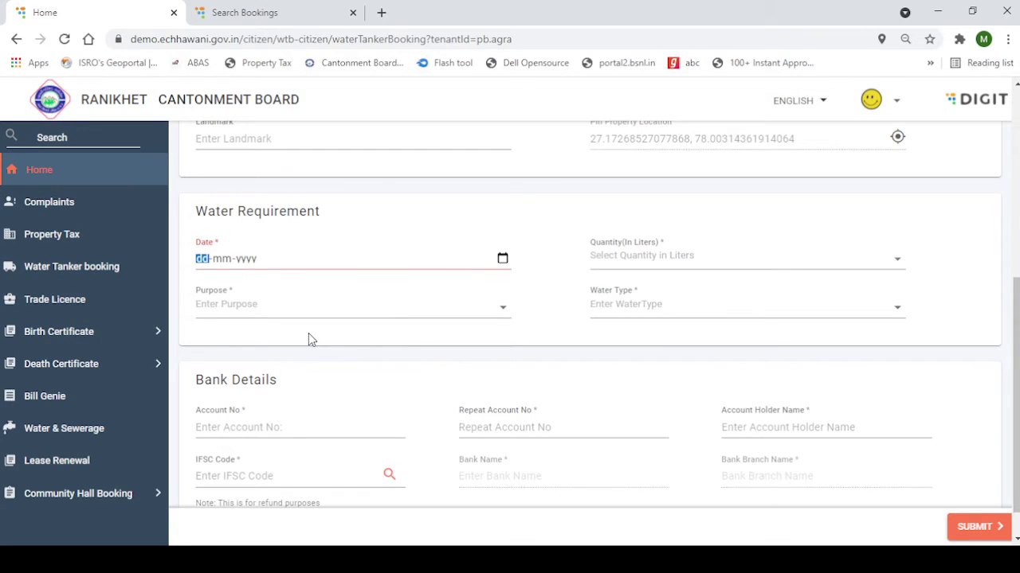
type("11092021")
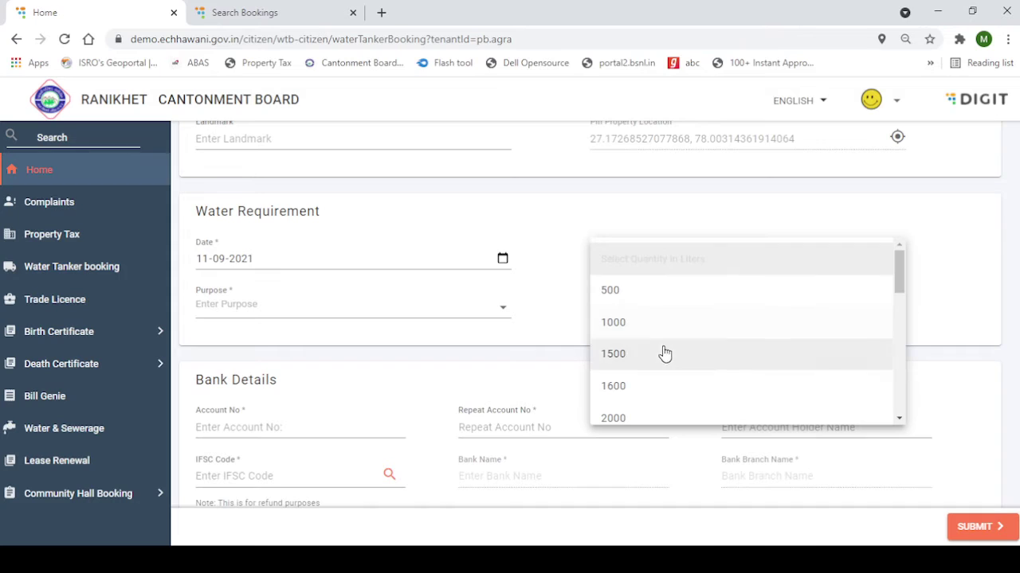
scroll(689, 297, "down", 1)
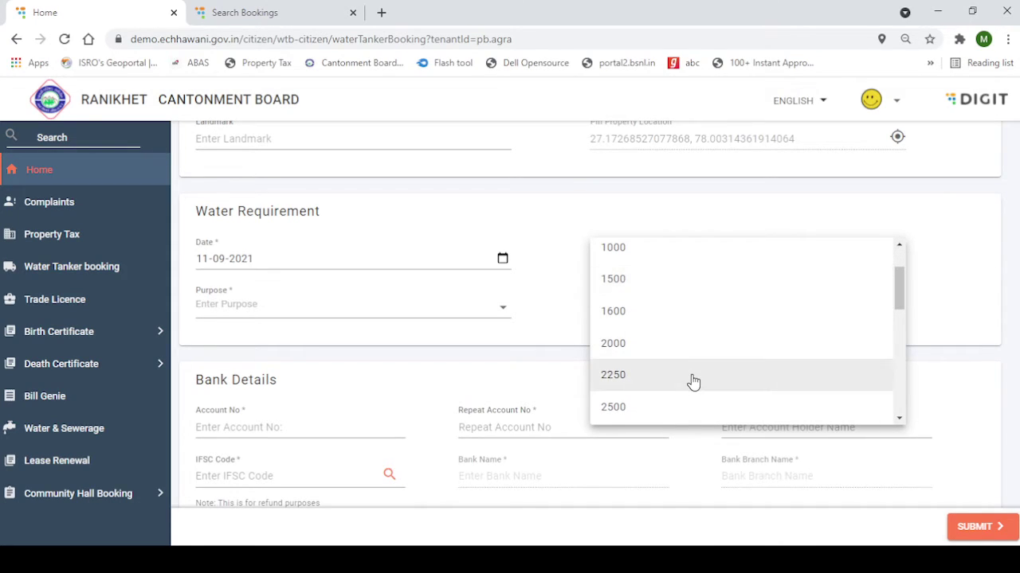
scroll(689, 380, "down", 2)
scroll(690, 375, "up", 4)
left_click(669, 323)
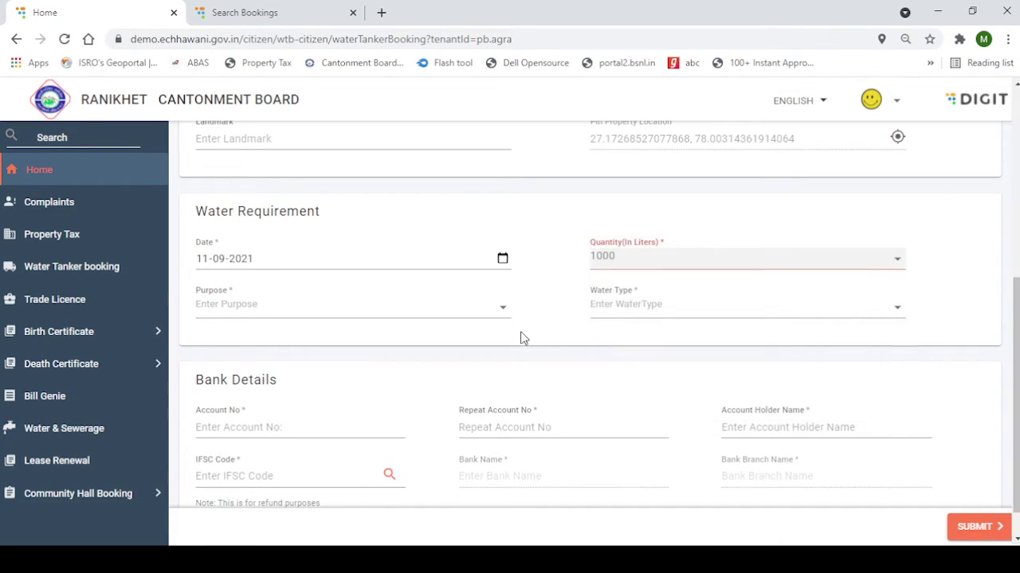
left_click(438, 312)
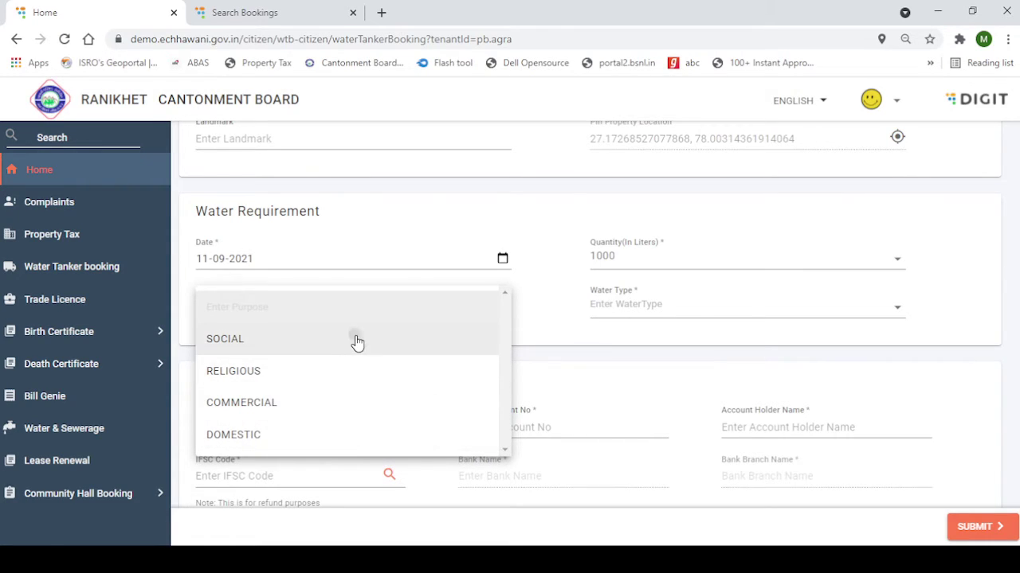
left_click(355, 341)
left_click(698, 317)
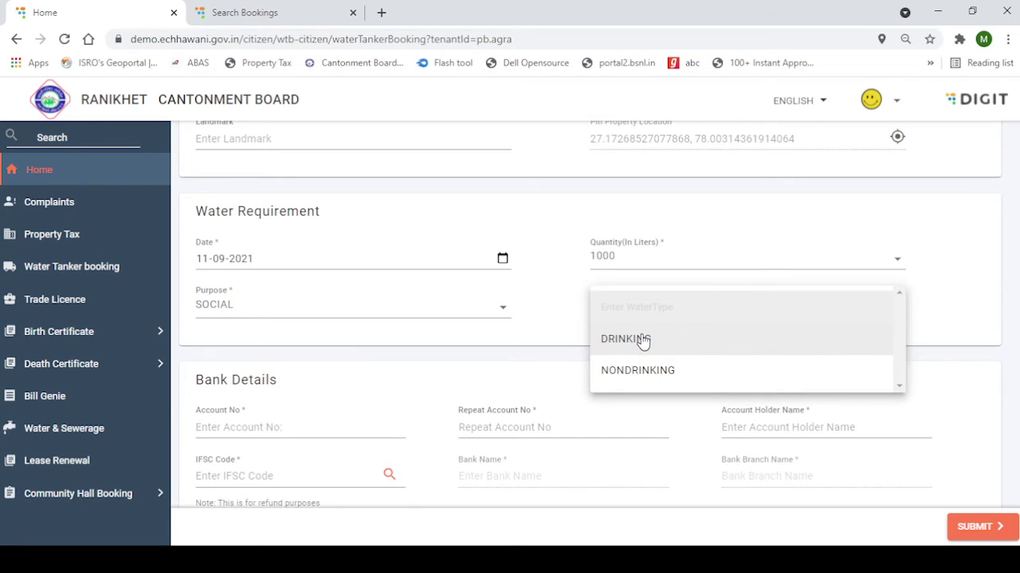
left_click(643, 339)
scroll(282, 318, "down", 1)
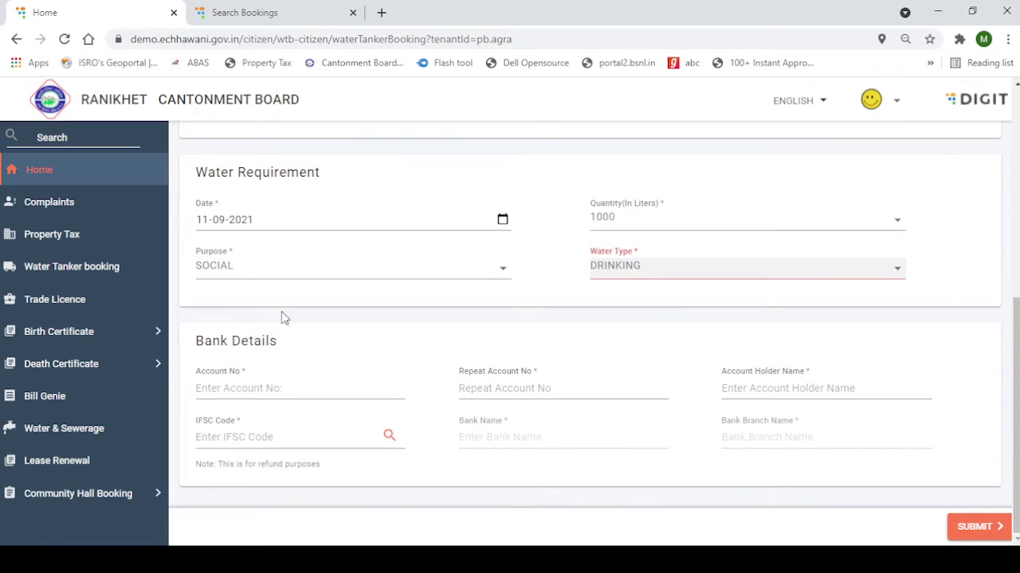
Enter the refund account number twice and the account holder's name
left_click(213, 386)
left_click(243, 425)
left_click(558, 394)
left_click(514, 425)
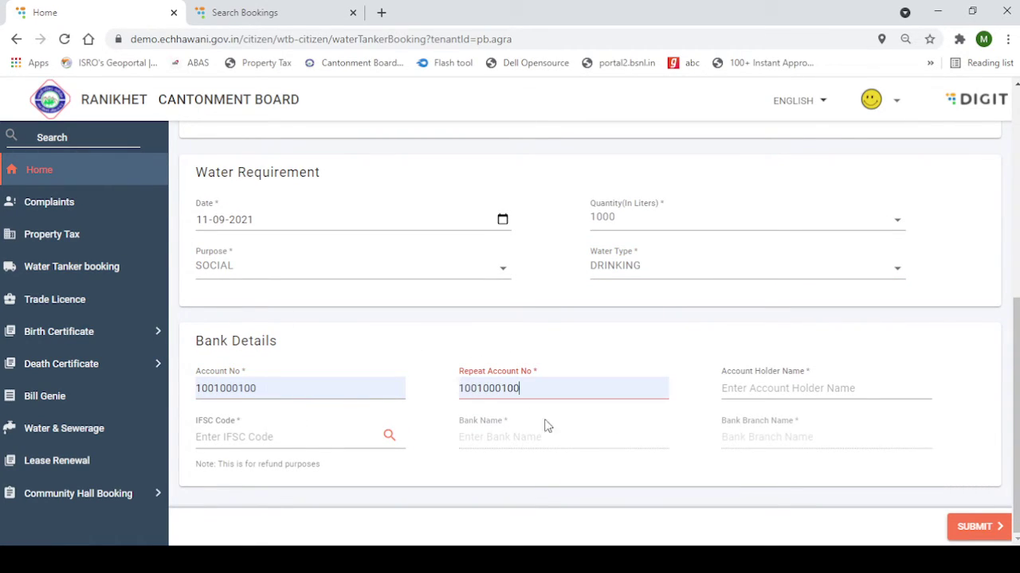
left_click(811, 390)
left_click(763, 440)
Enter IFSC SBIN0000704 and fetch State Bank of India, RANIKHET branch details
left_click(267, 437)
type("SBIN0000704")
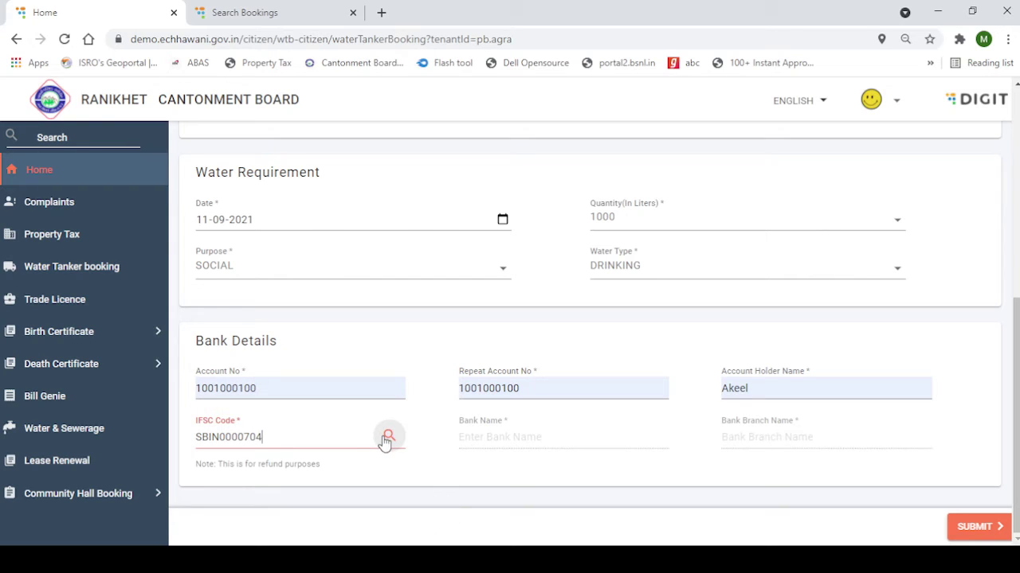
left_click(388, 437)
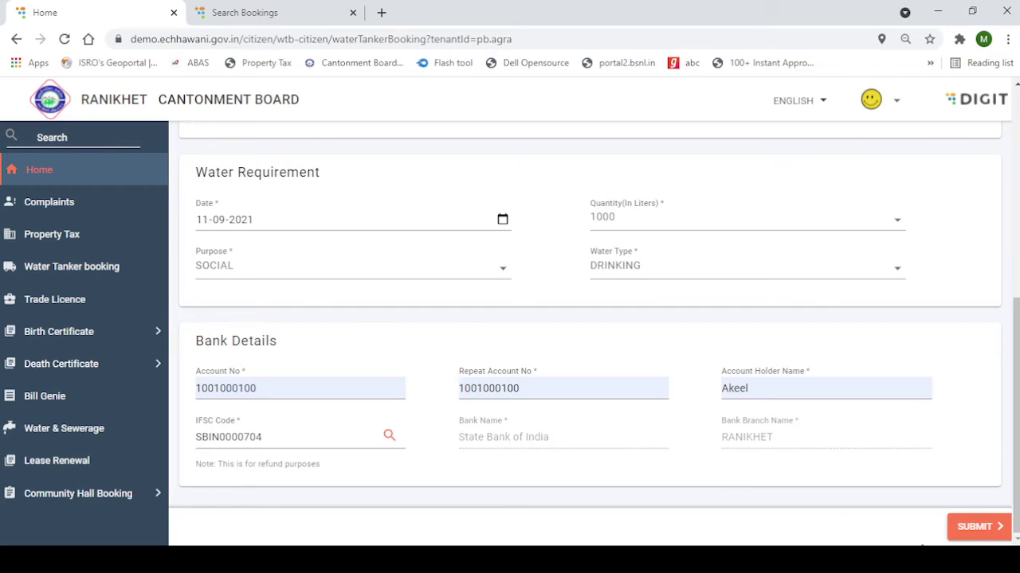
Submit the water tanker booking, note its application number, and go back home
left_click(978, 528)
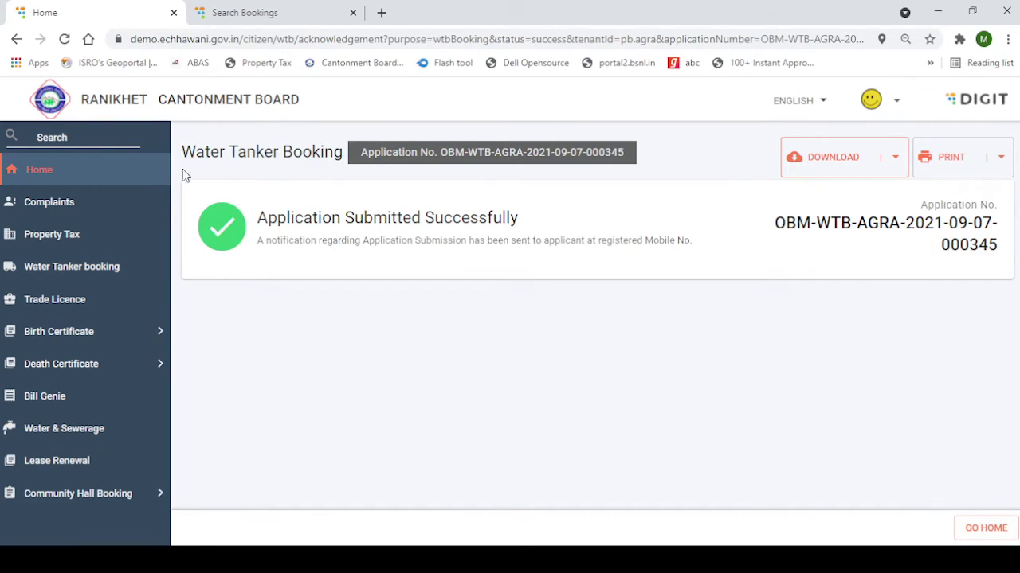
left_click_drag(200, 154, 1015, 285)
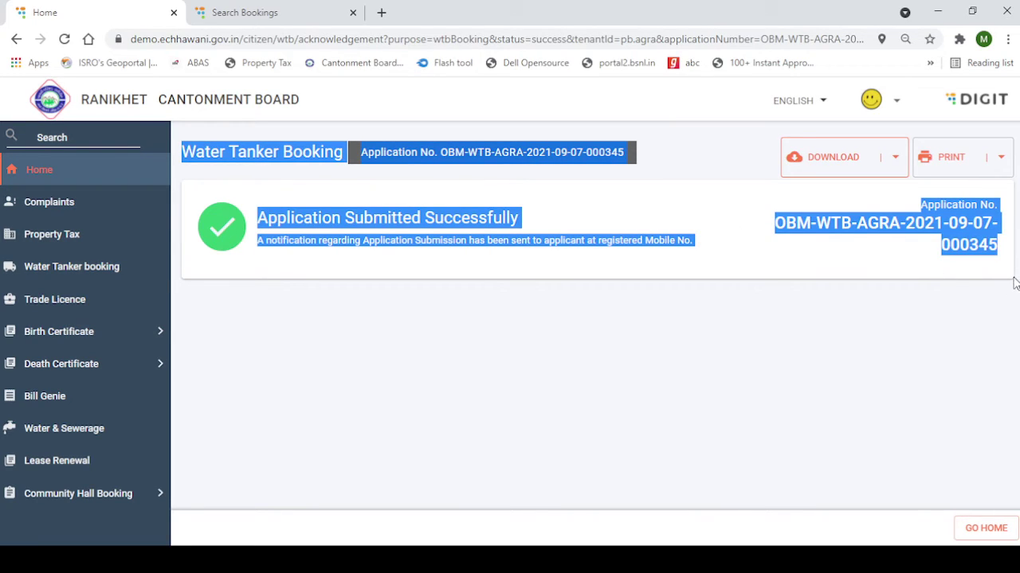
left_click(915, 288)
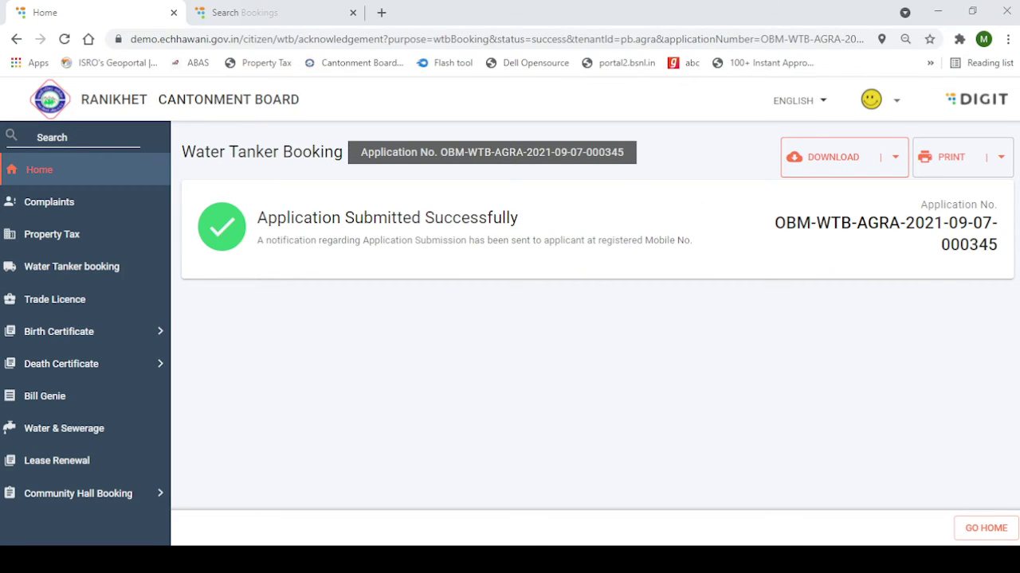
left_click(50, 177)
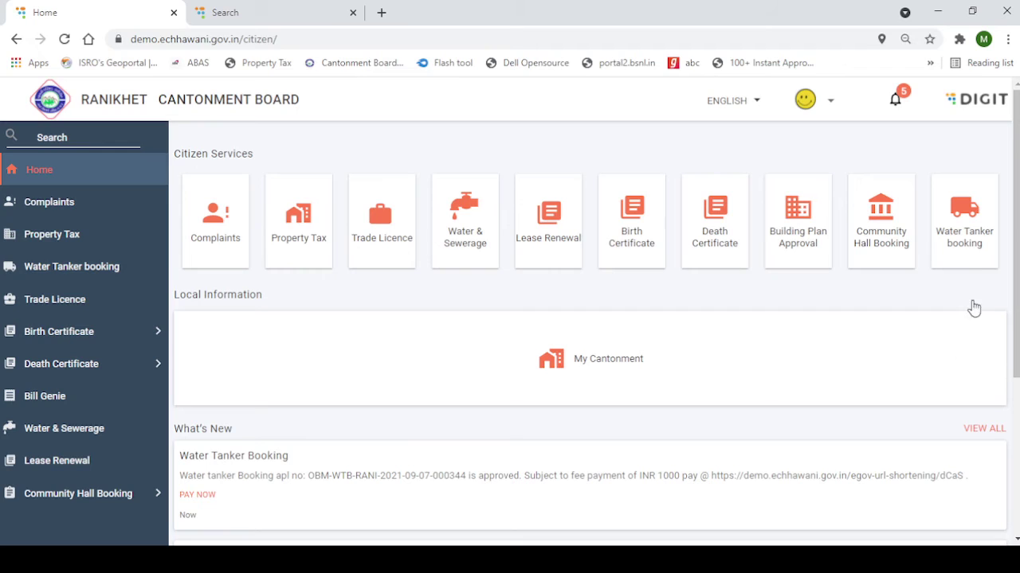
Open My Applications for Water Tanker and check the first, Approved application
left_click(974, 265)
left_click(586, 278)
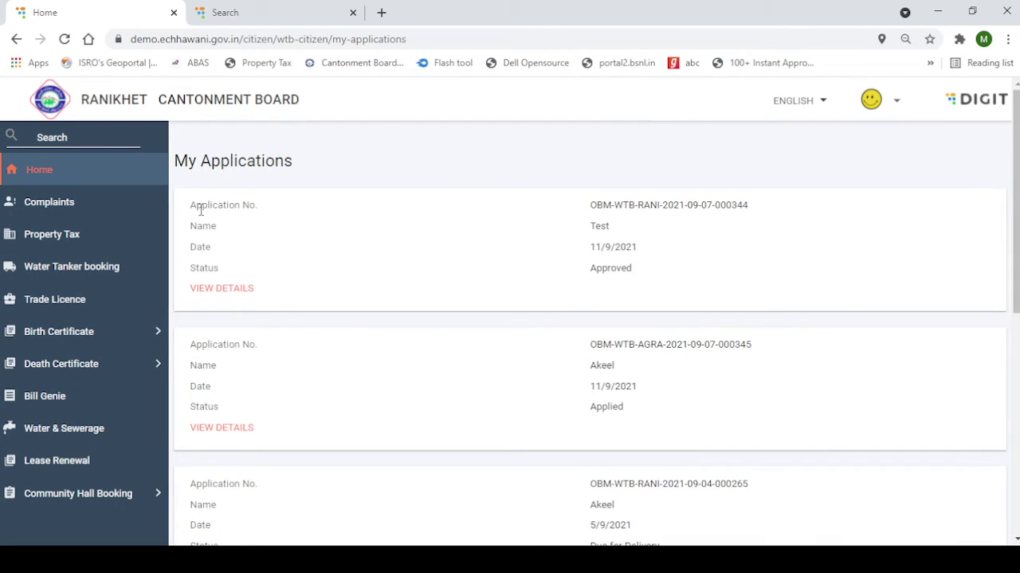
left_click_drag(176, 153, 637, 313)
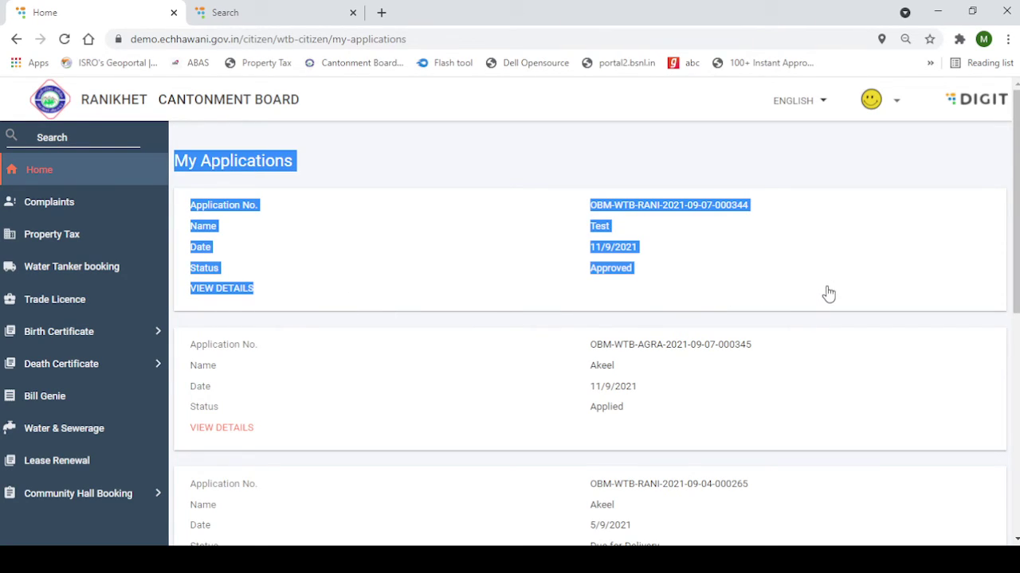
left_click(635, 319)
Review the other applications' statuses: the new one Applied, older ones Delivered or Cancelled
left_click_drag(591, 272, 678, 280)
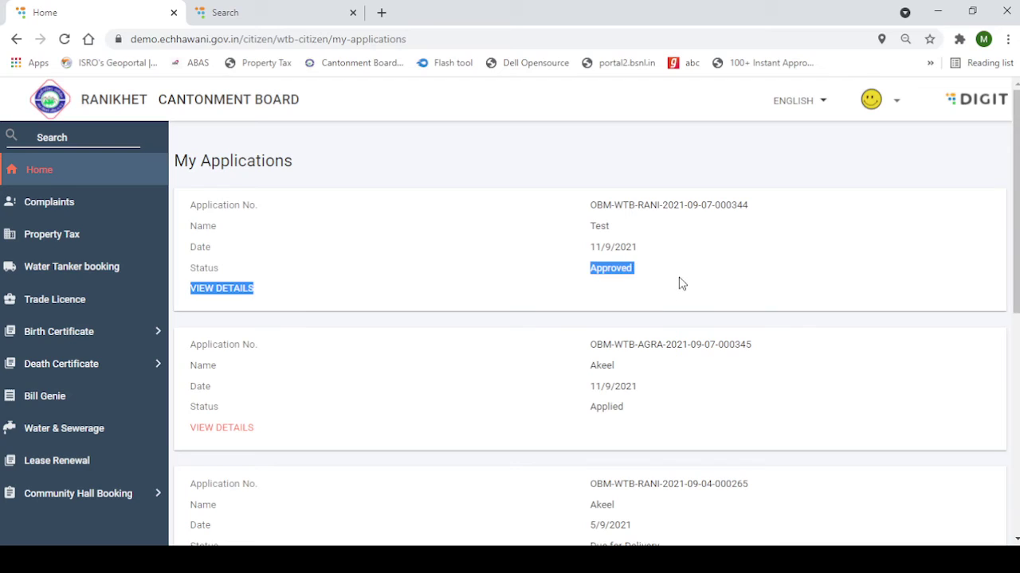
scroll(530, 296, "down", 1)
left_click_drag(578, 337, 644, 339)
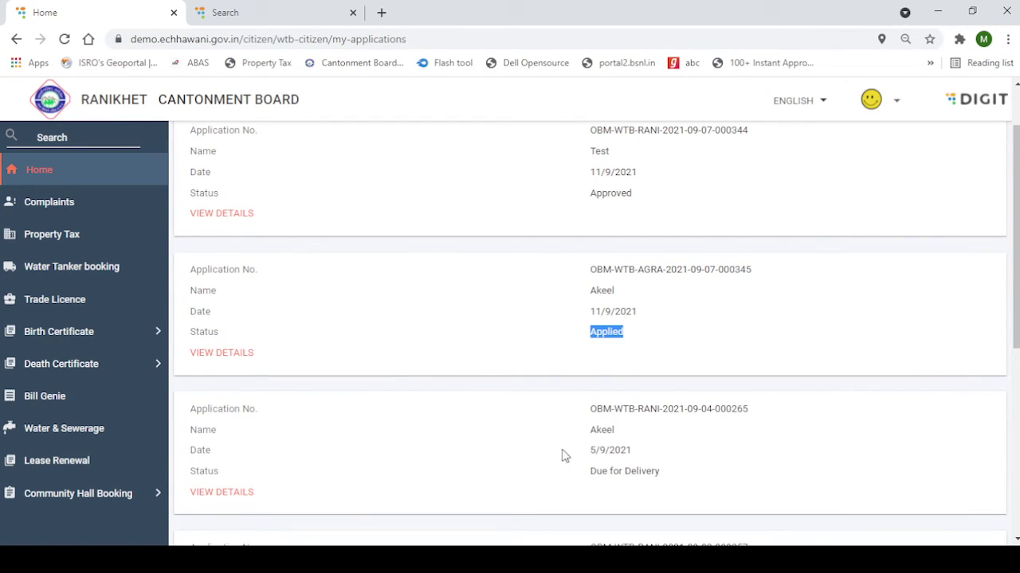
scroll(510, 411, "up", 1)
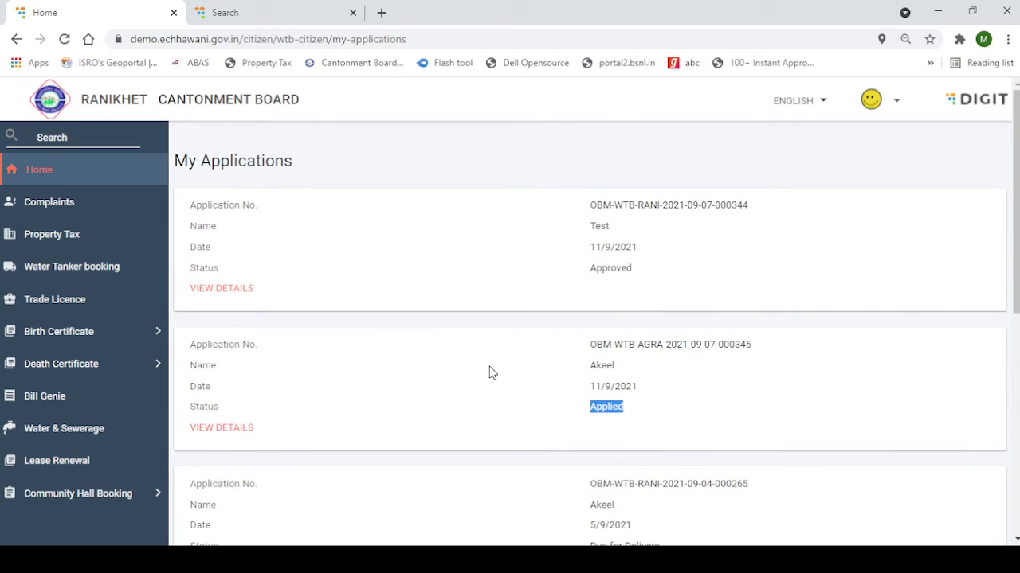
scroll(492, 372, "down", 2)
left_click_drag(585, 403, 688, 429)
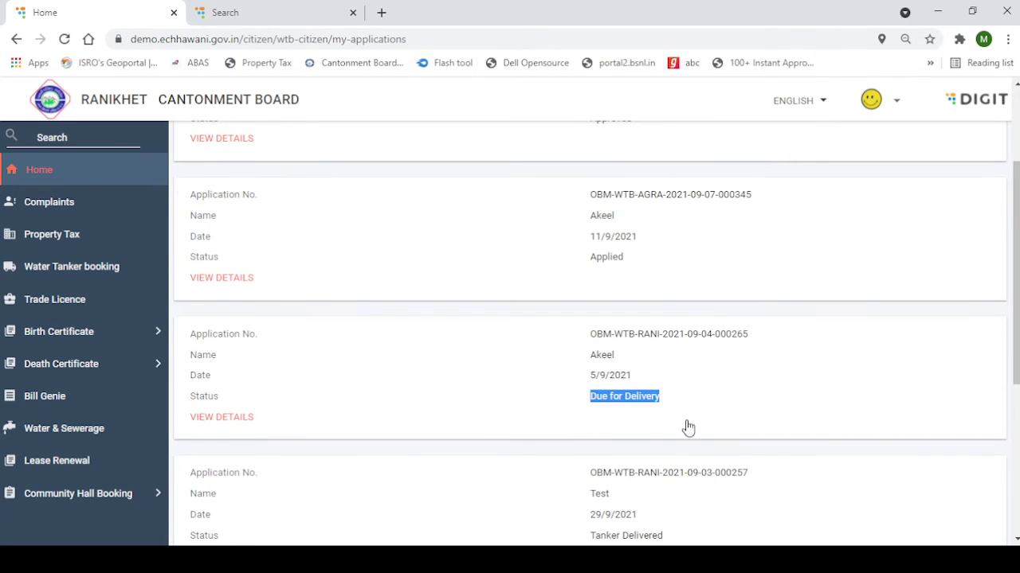
scroll(532, 419, "up", 2)
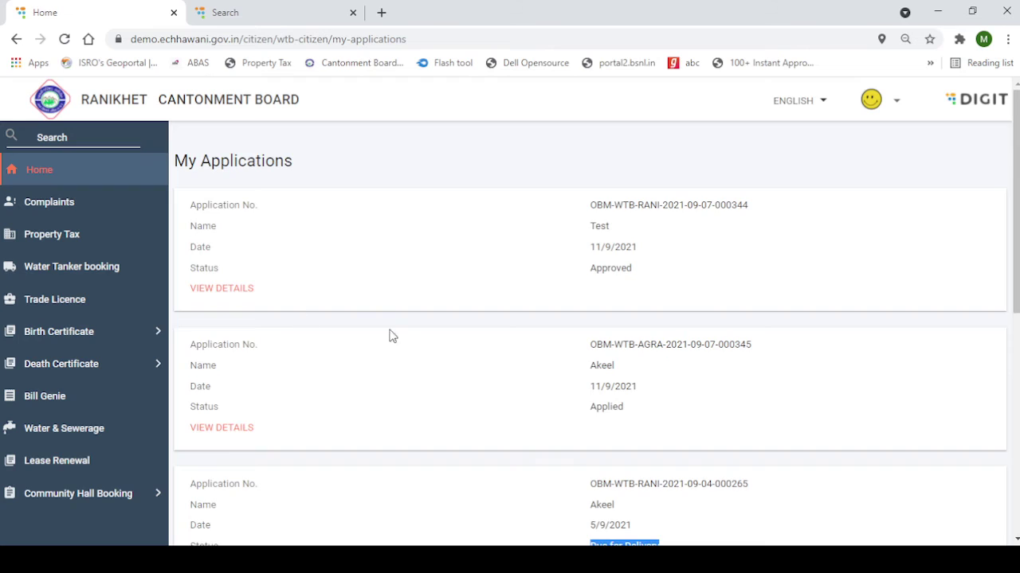
scroll(478, 338, "down", 5)
left_click_drag(582, 313, 689, 317)
scroll(523, 338, "up", 2)
scroll(522, 336, "down", 3)
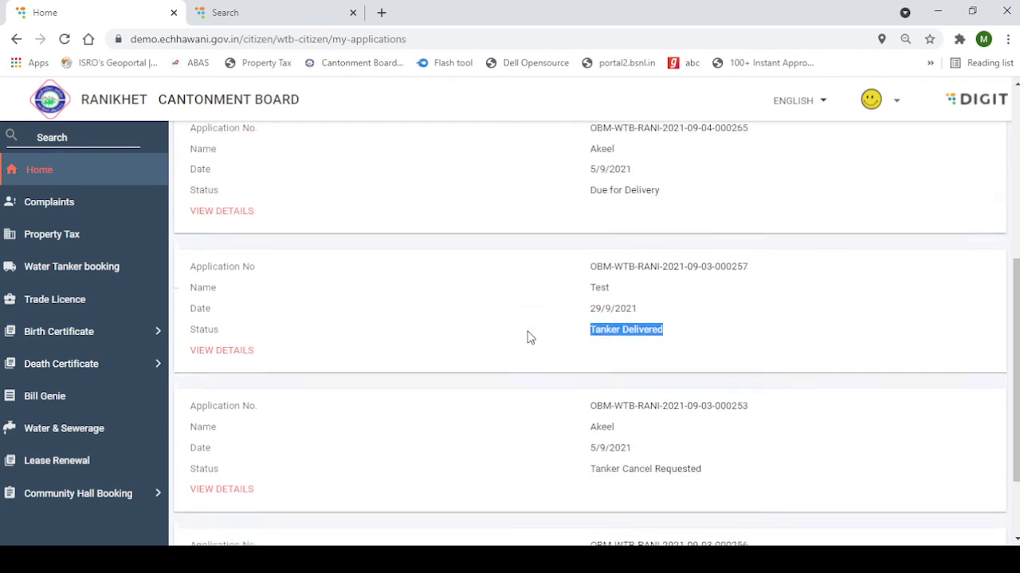
left_click_drag(589, 375, 712, 388)
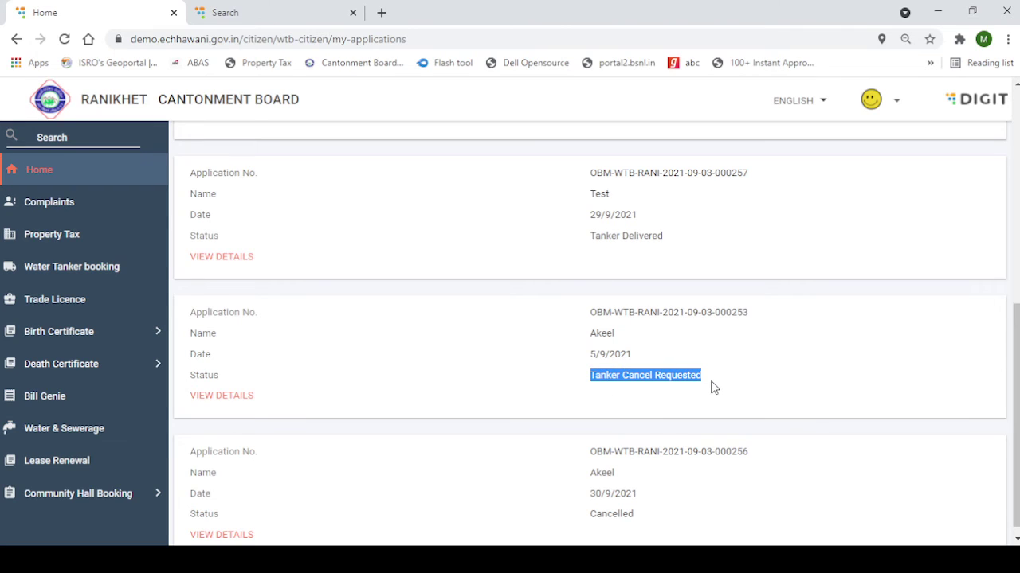
scroll(641, 438, "down", 1)
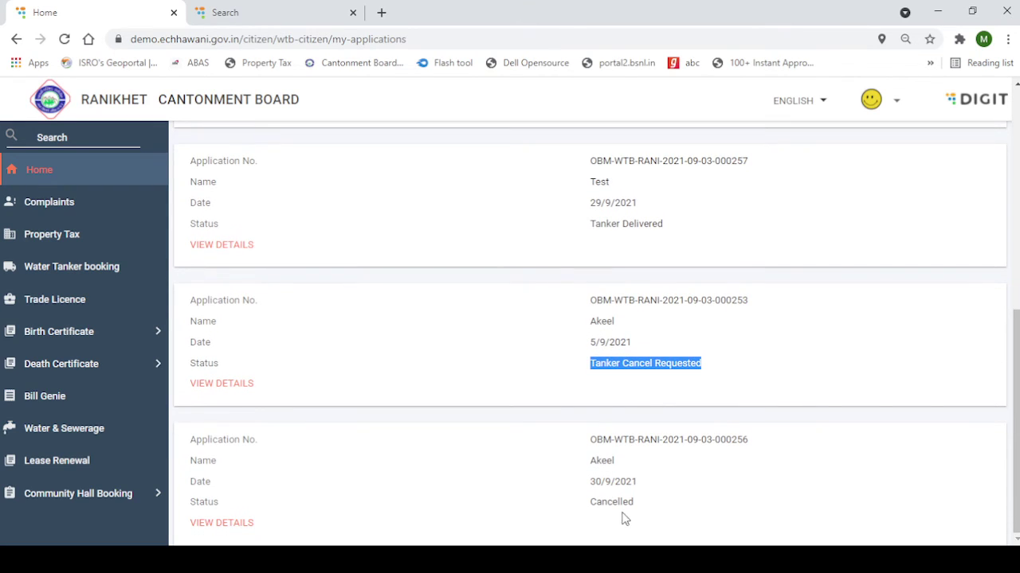
scroll(478, 446, "up", 10)
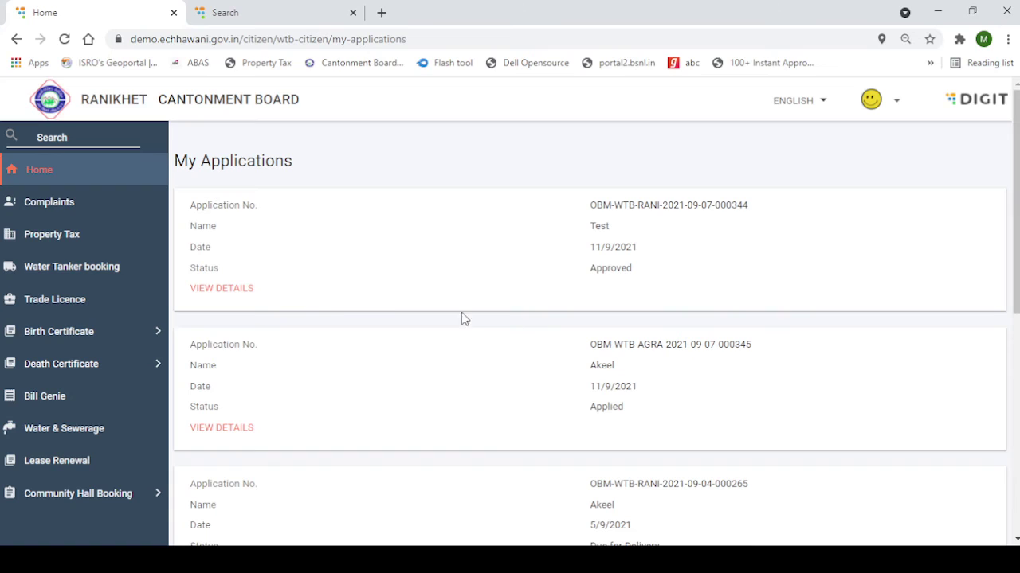
left_click(252, 287)
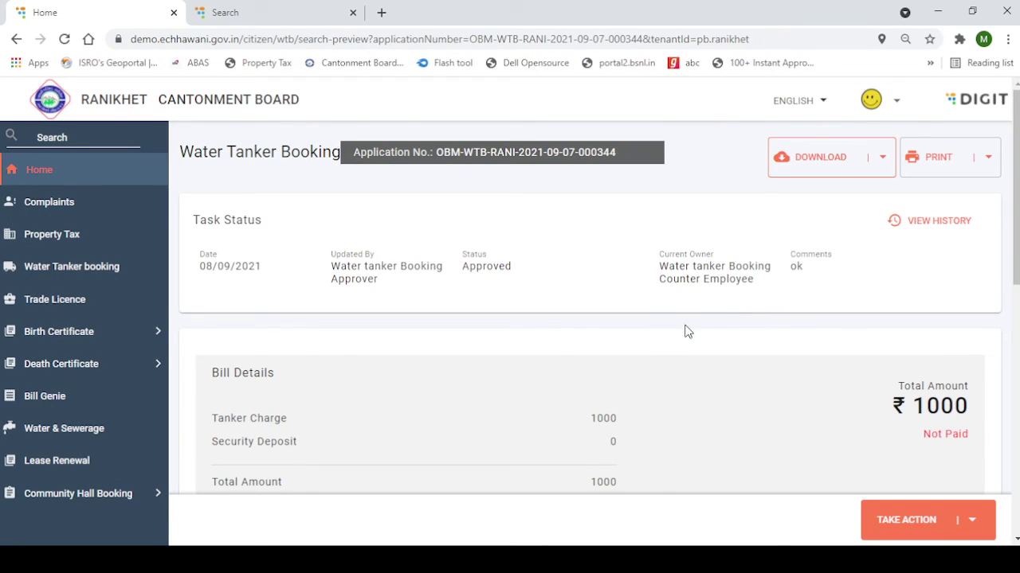
scroll(985, 348, "down", 2)
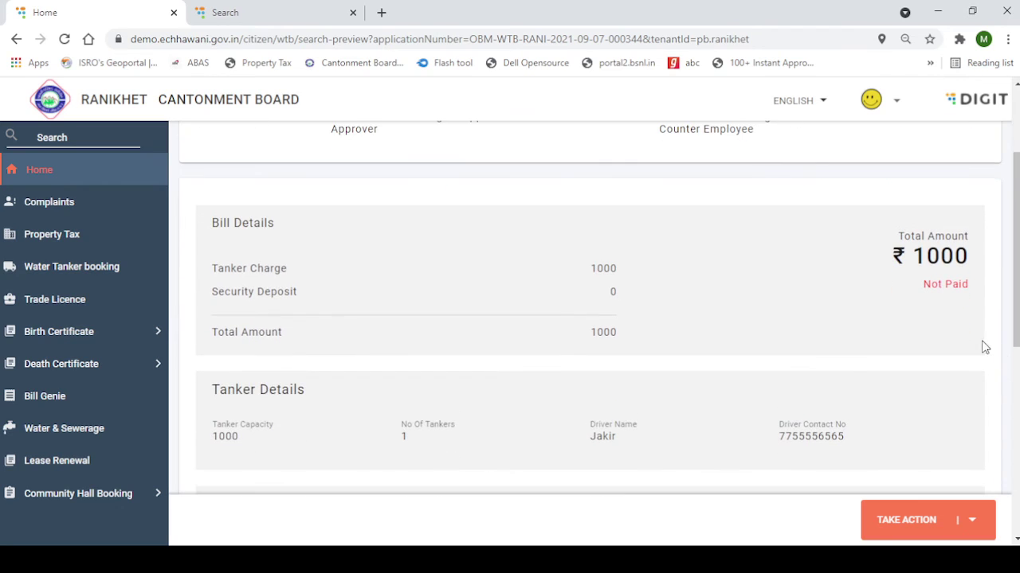
scroll(897, 349, "down", 1)
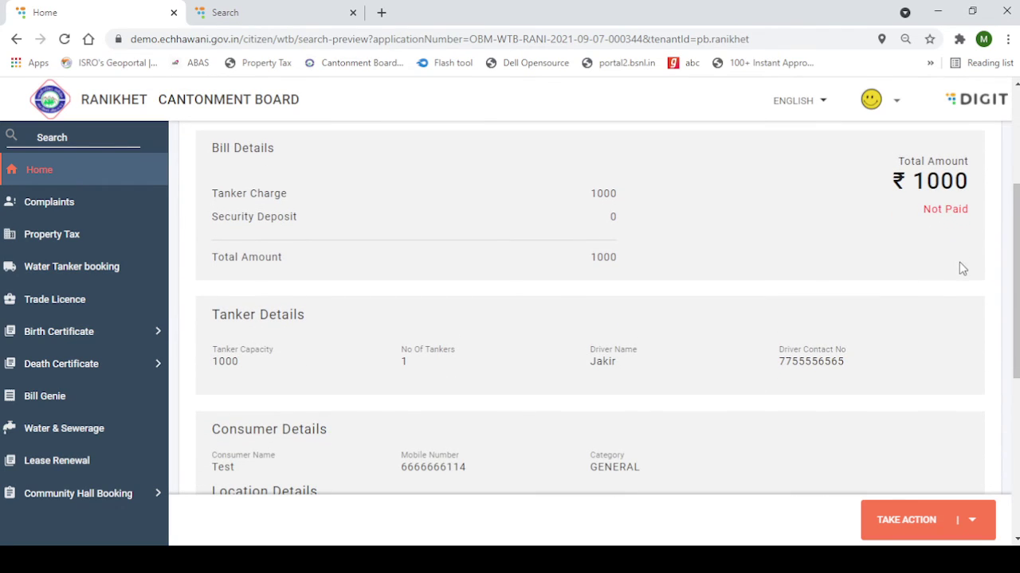
scroll(940, 312, "down", 5)
scroll(525, 391, "up", 3)
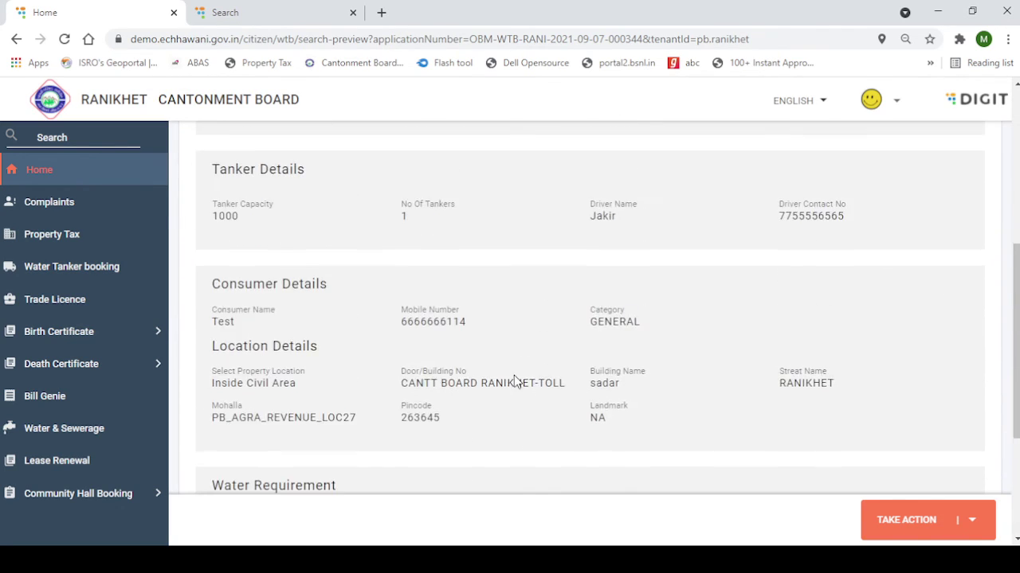
scroll(453, 368, "up", 1)
left_click_drag(573, 283, 866, 323)
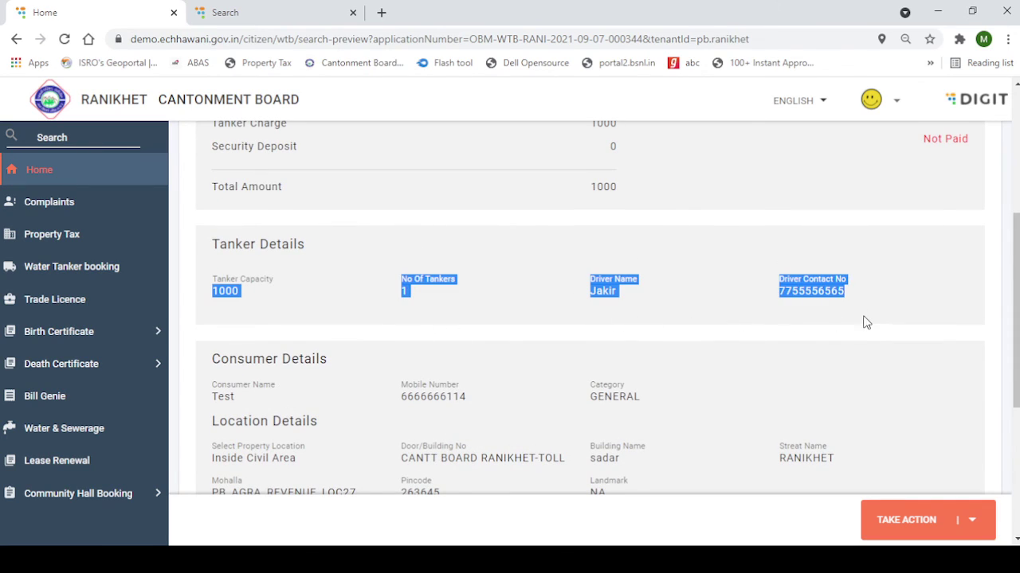
left_click(574, 344)
left_click_drag(209, 240, 882, 304)
scroll(880, 304, "down", 4)
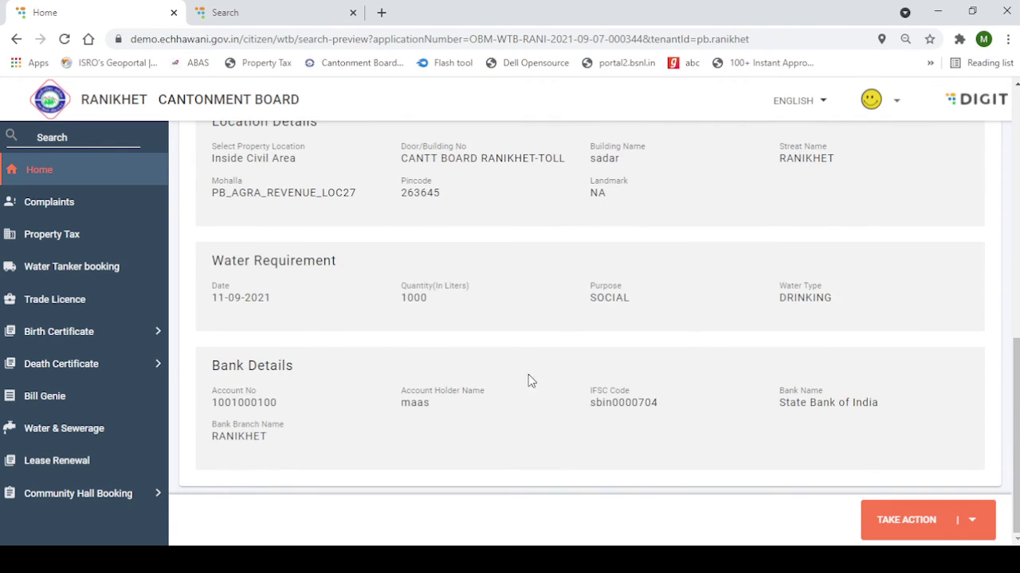
left_click(910, 522)
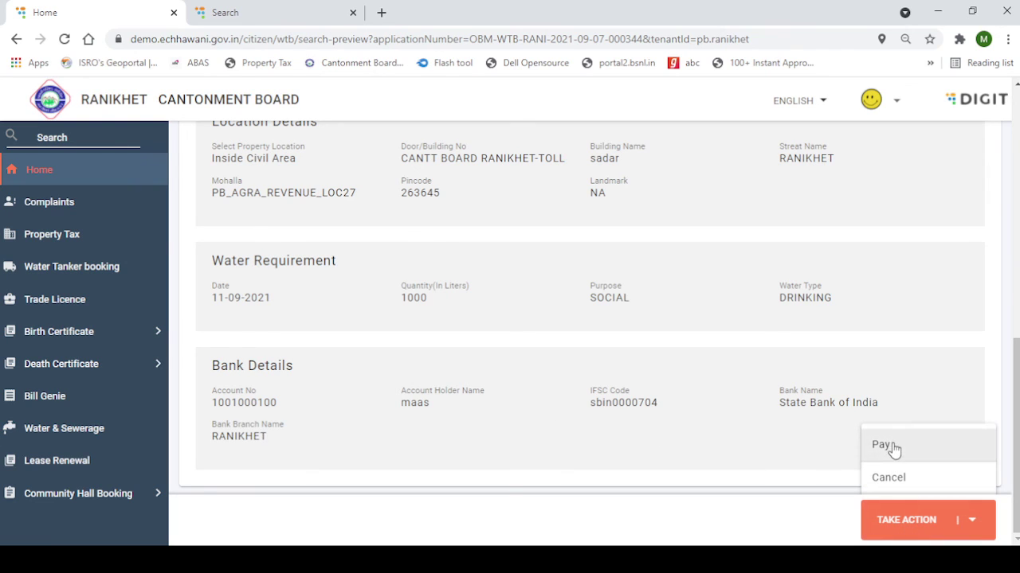
Attempt the ₹1000 tanker payment and return to the payment page after the gateway rejects it
left_click(894, 450)
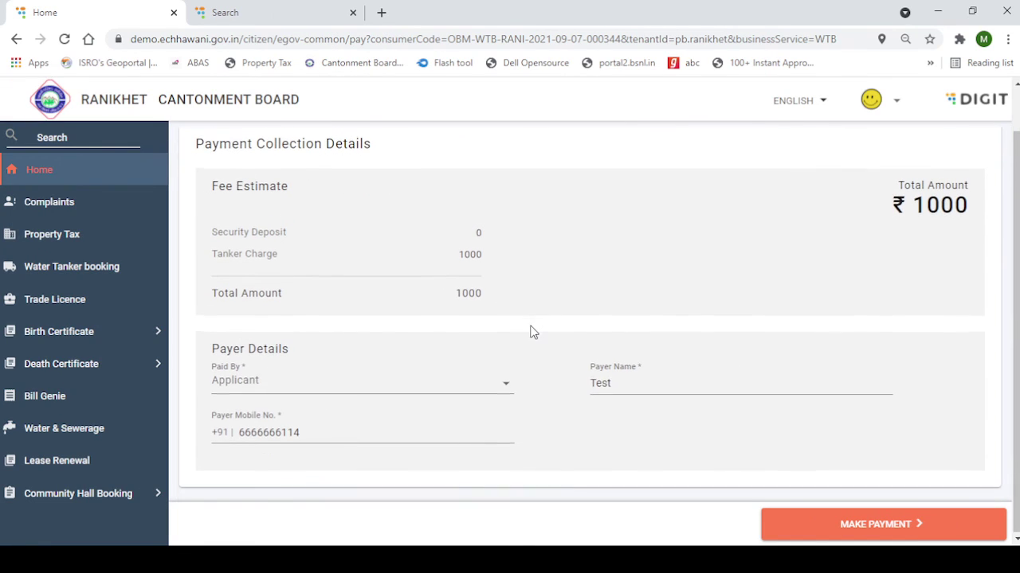
left_click(881, 522)
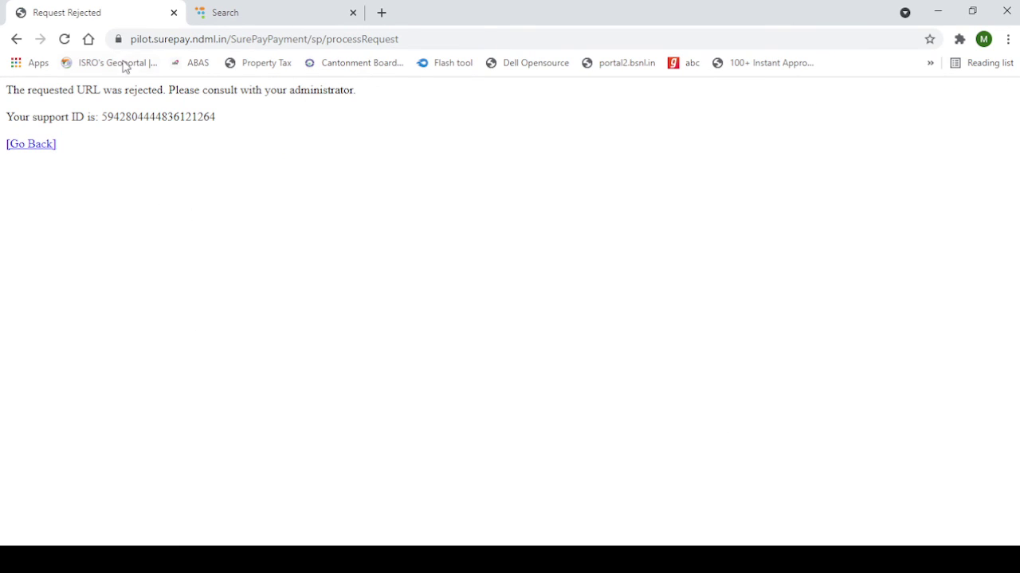
left_click(17, 40)
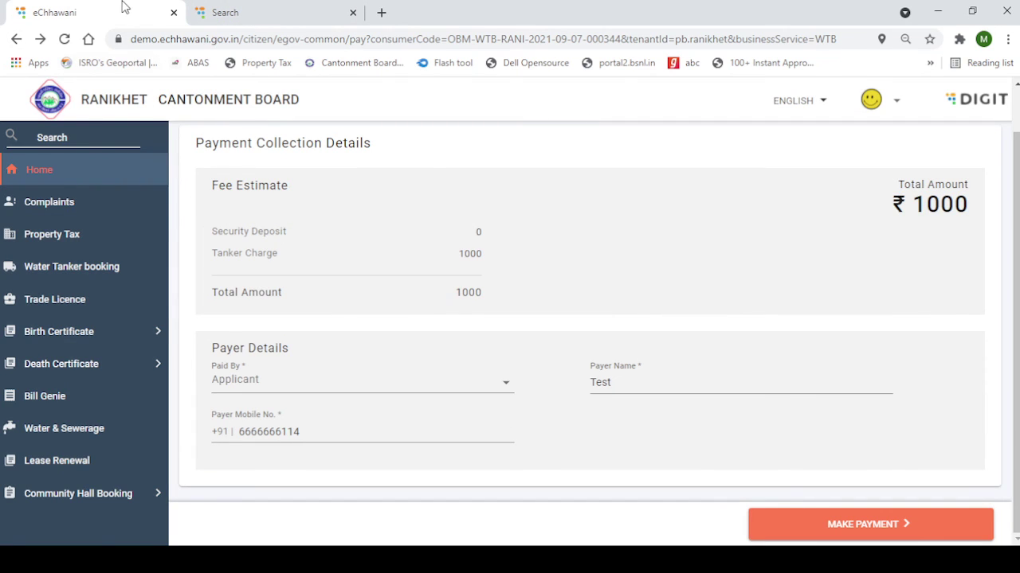
left_click(263, 12)
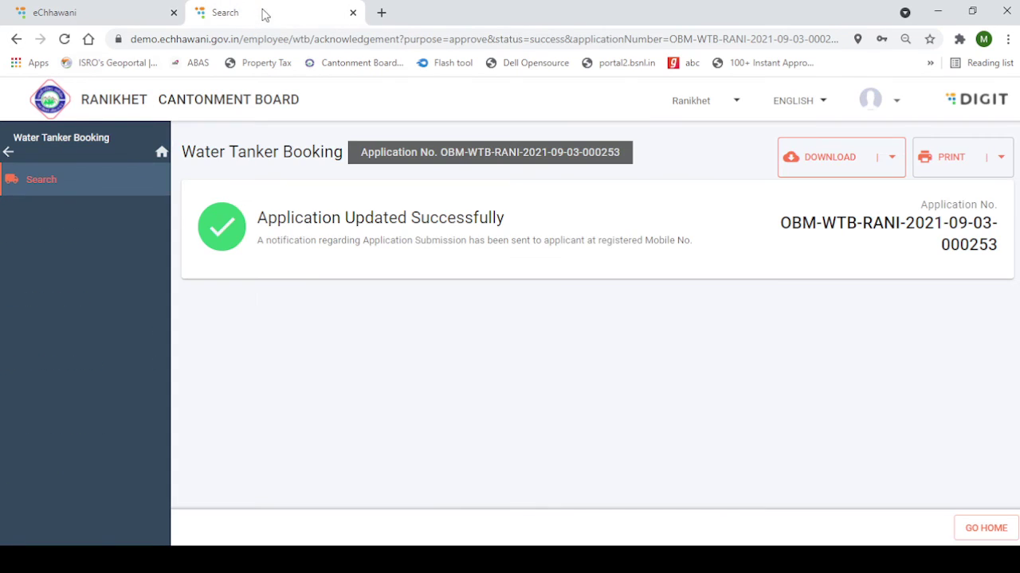
left_click(52, 7)
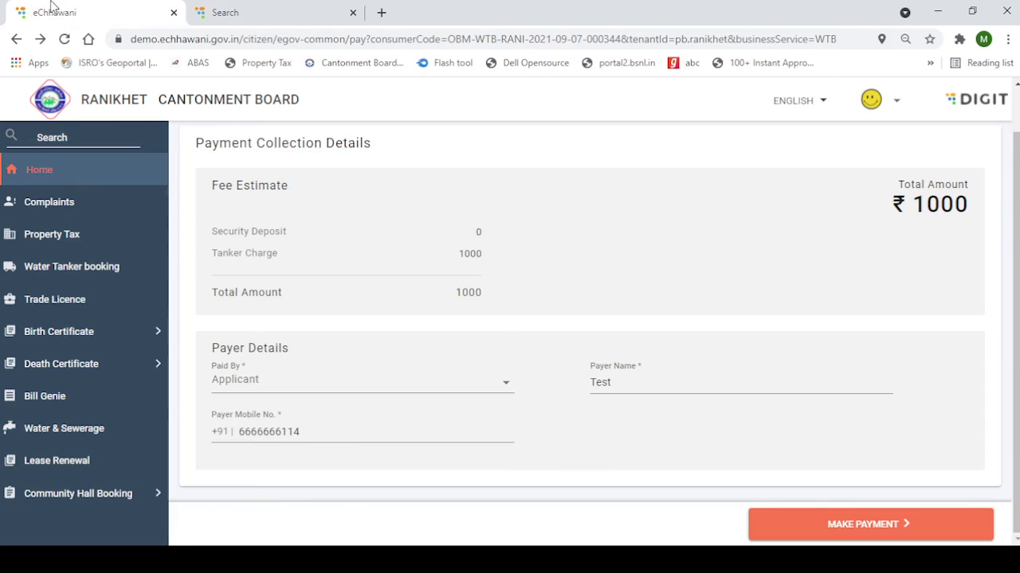